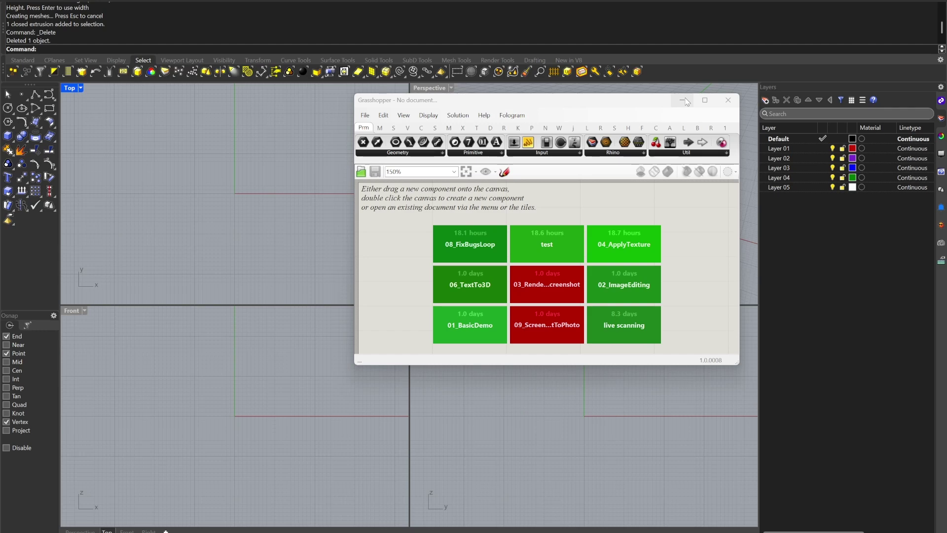
Step: Minimize the Grasshopper editor and make the Perspective viewport active
click(687, 98)
click(501, 122)
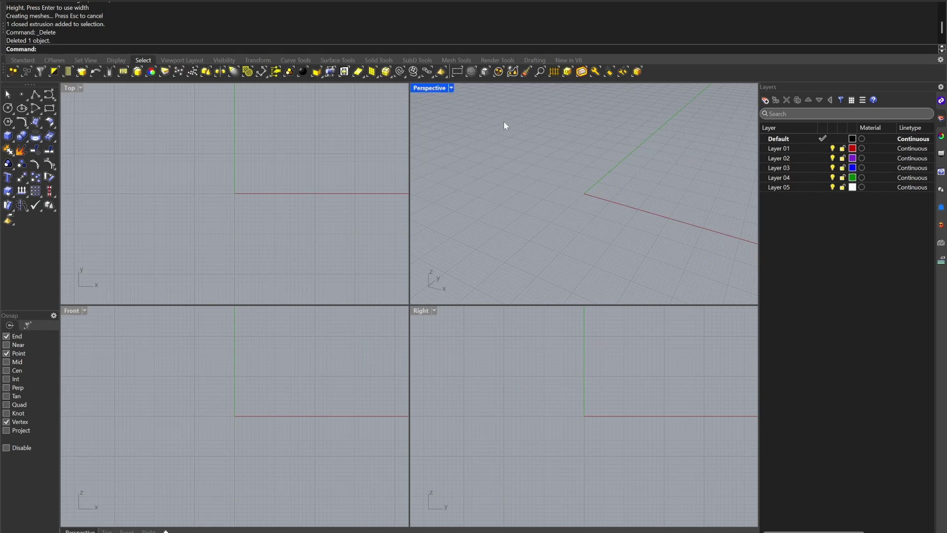
Step: Search 'runchat' in PackageManager, install Runchat 0.2.7, and close the manager
text(PackageManager)
key(Return)
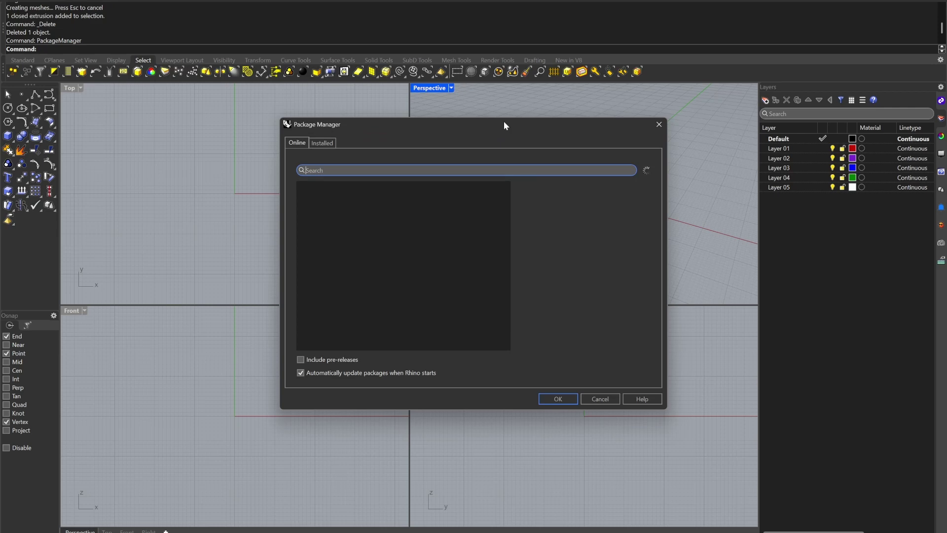
click(334, 167)
text(runchat)
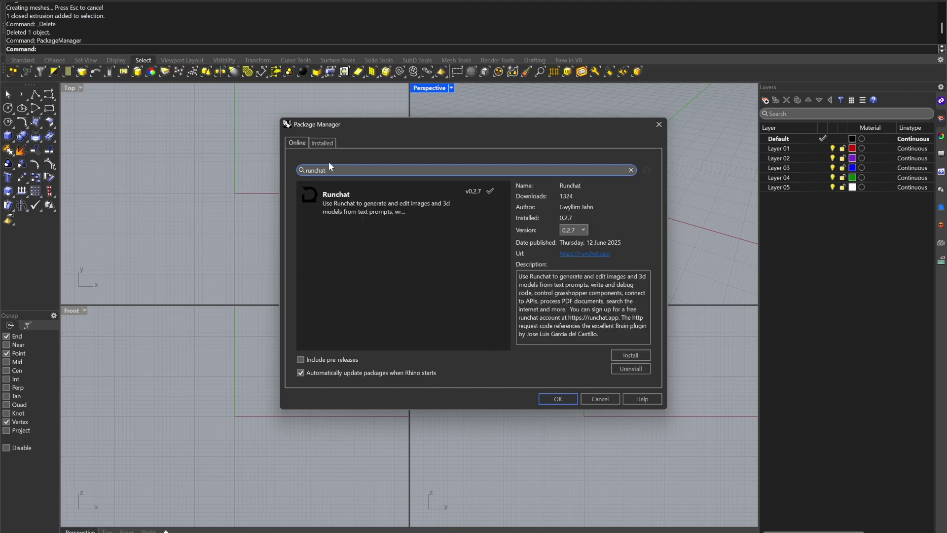
click(641, 356)
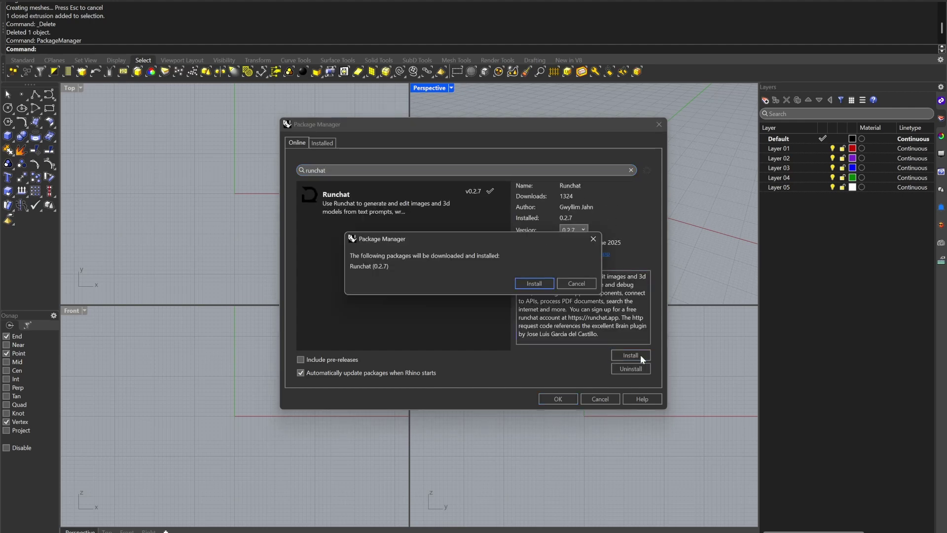
click(537, 285)
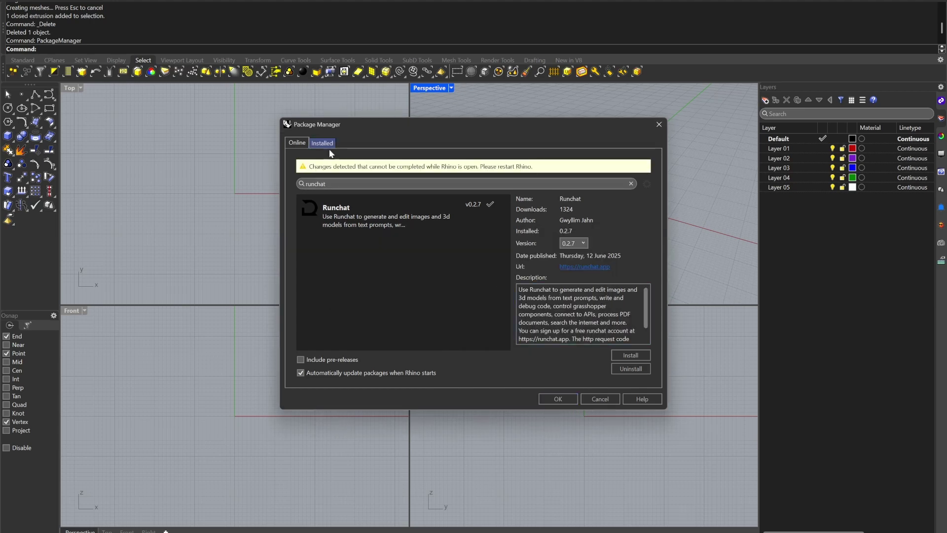
click(557, 400)
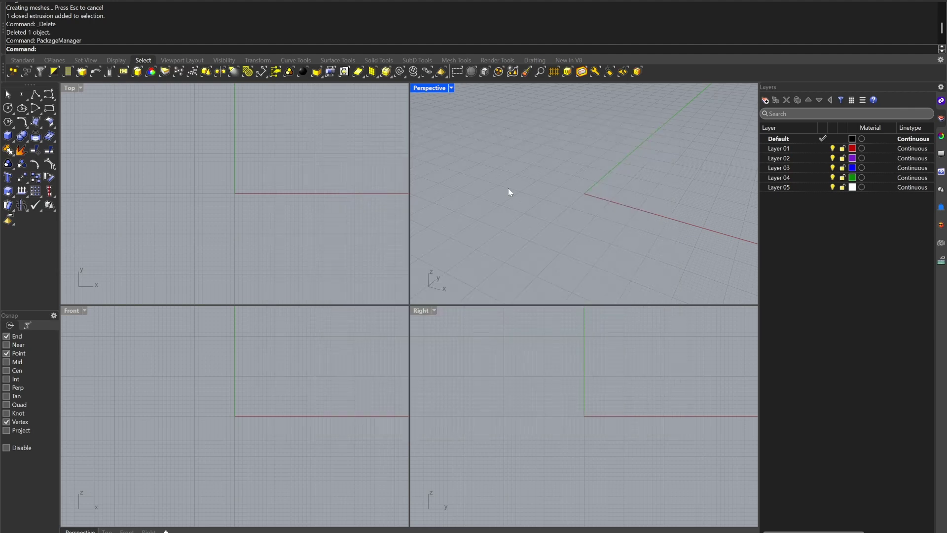
Step: Launch Grasshopper and enlarge its window
text(Grasshopper)
key(Return)
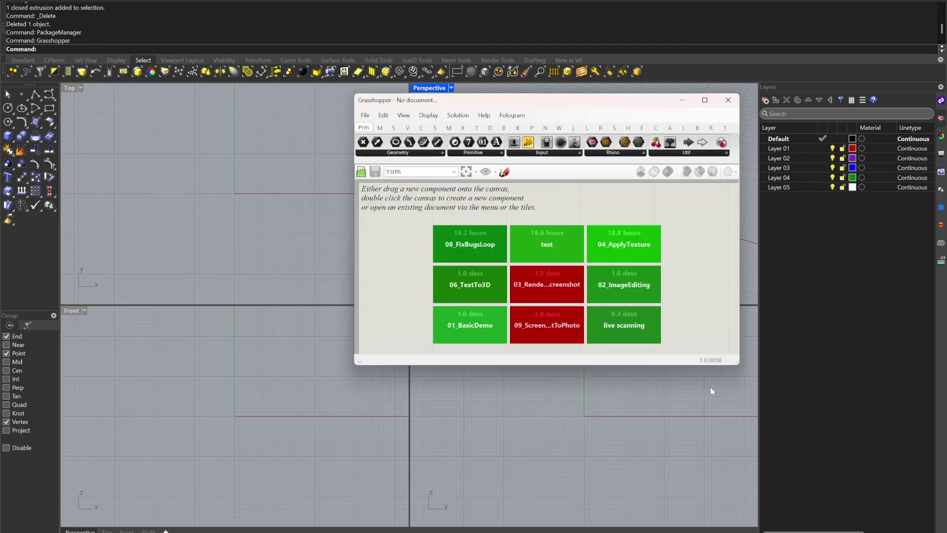
drag(738, 365, 906, 476)
Step: Place a Runchat component from the R tab on the canvas and open its options
click(863, 128)
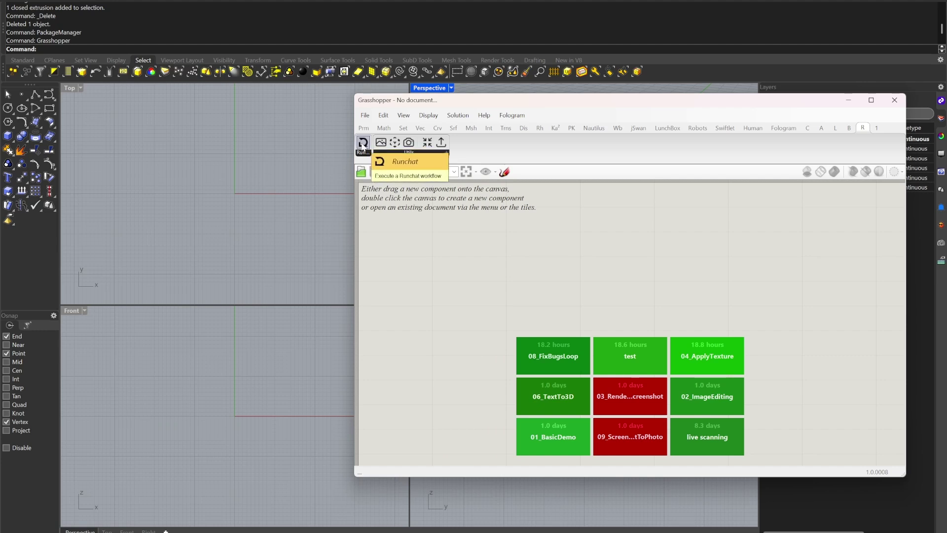
drag(364, 145, 535, 260)
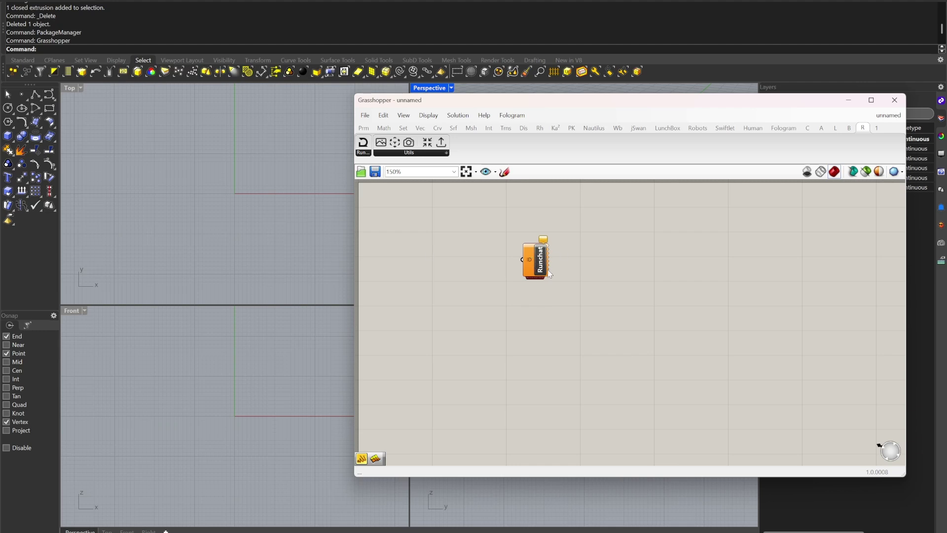
scroll(545, 270, up, 6)
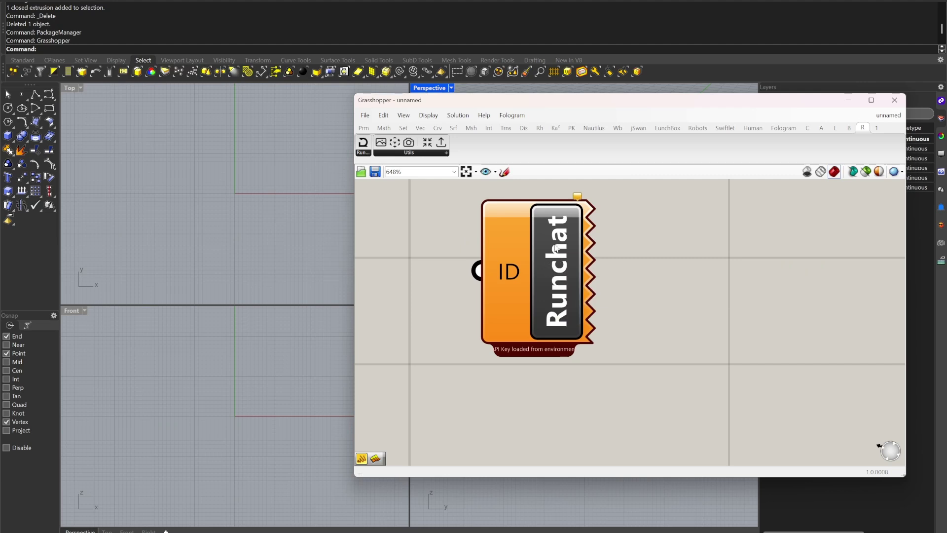
right_click(556, 248)
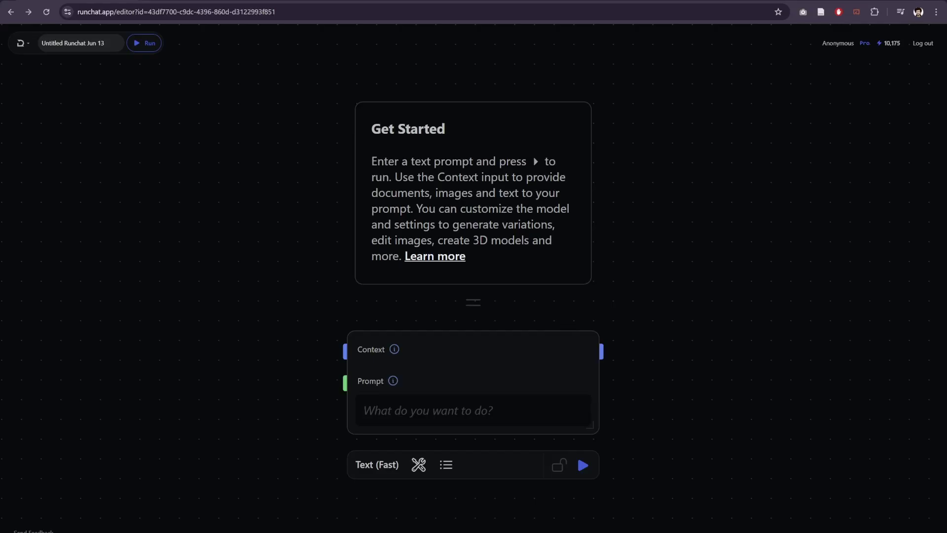
Step: Load runchat.app/signup/grasshopper to generate a new Runchat API key
drag(120, 11, 471, 10)
text(signup)
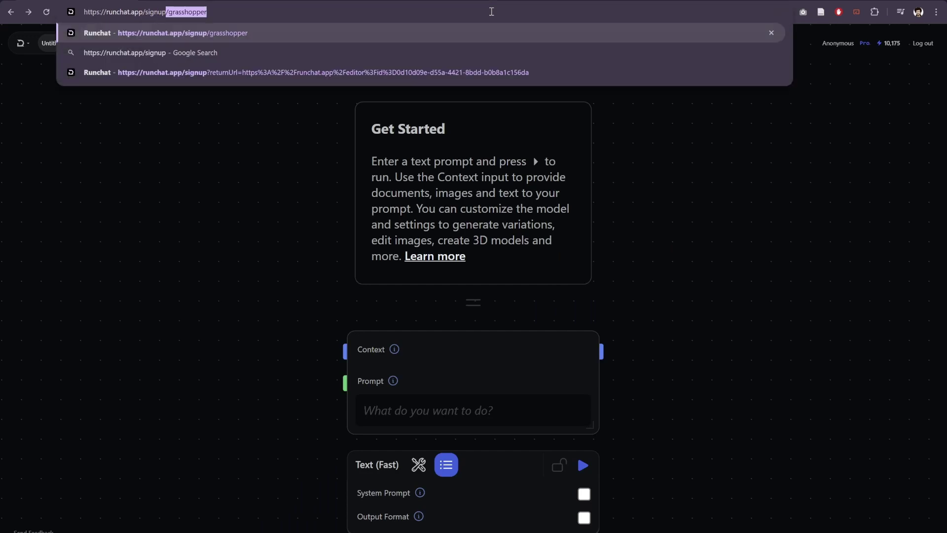
text(/)
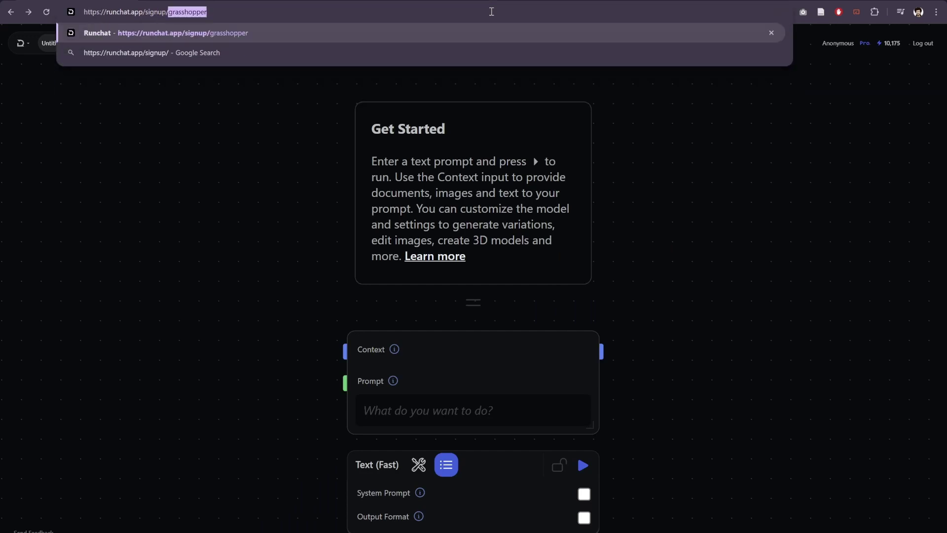
key(Return)
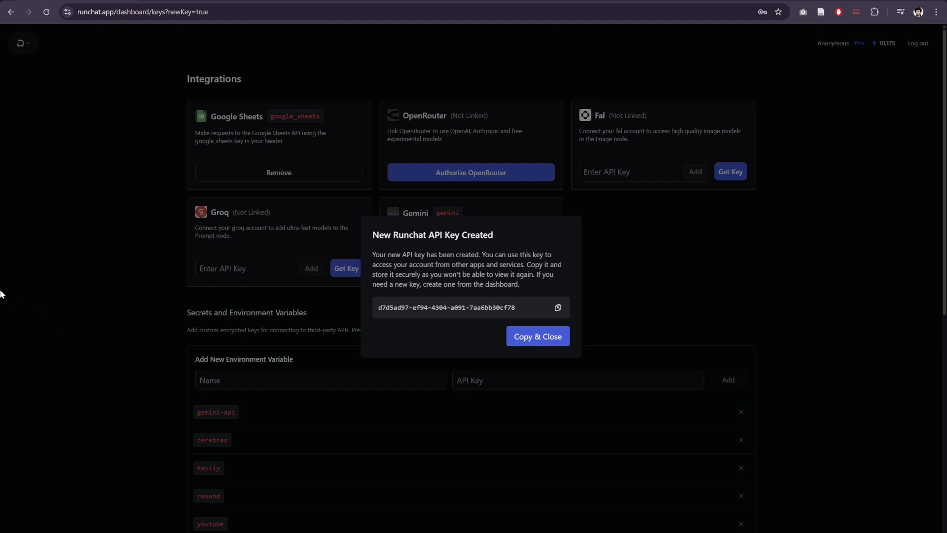
Step: Copy the new key from the Runchat API Keys list and close the notice
scroll(249, 354, down, 8)
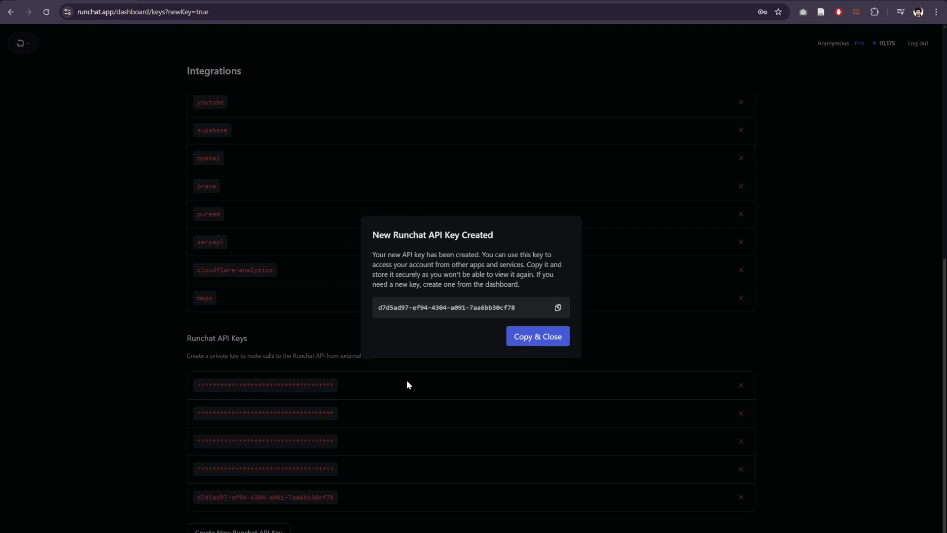
click(558, 308)
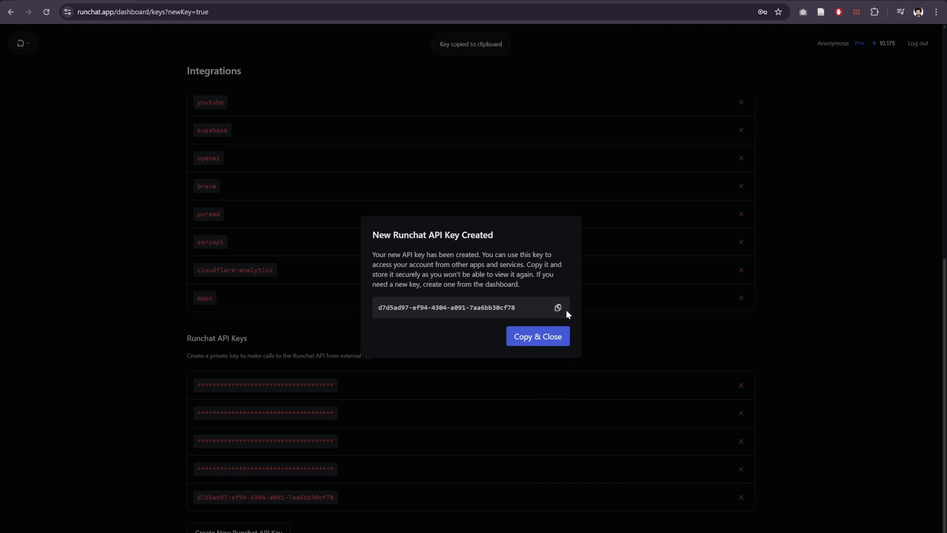
click(538, 338)
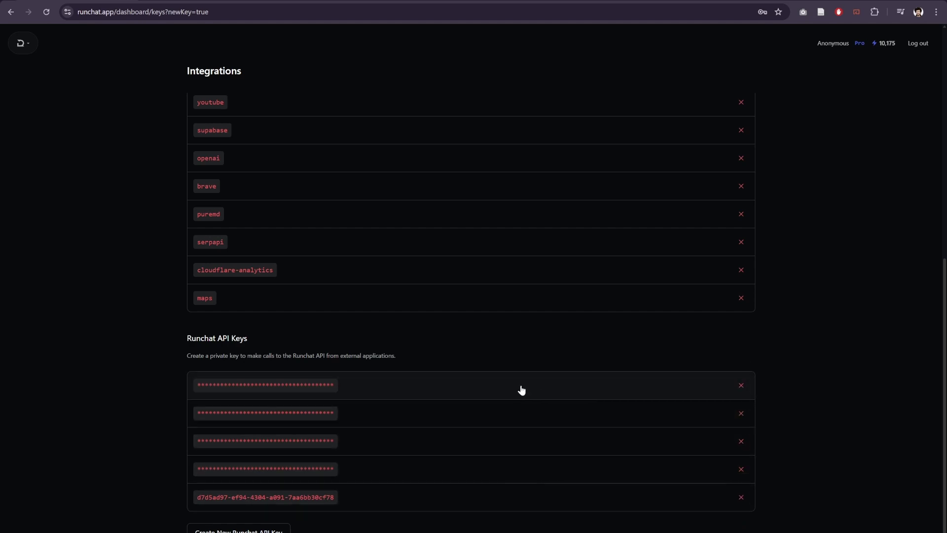
Step: Replace the placeholder in the Runchat component's Set API Key field with the copied key and commit
mouse_move(595, 526)
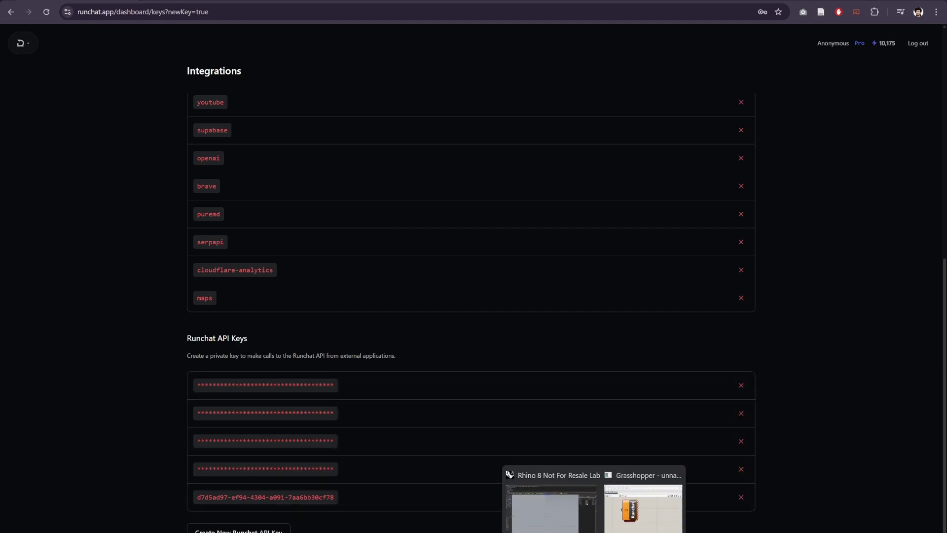
click(640, 522)
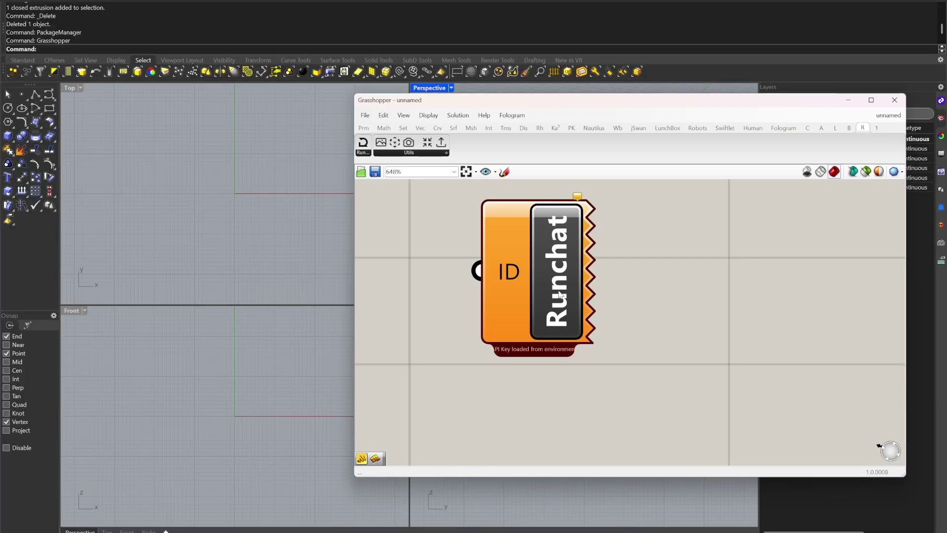
click(553, 254)
right_click(553, 254)
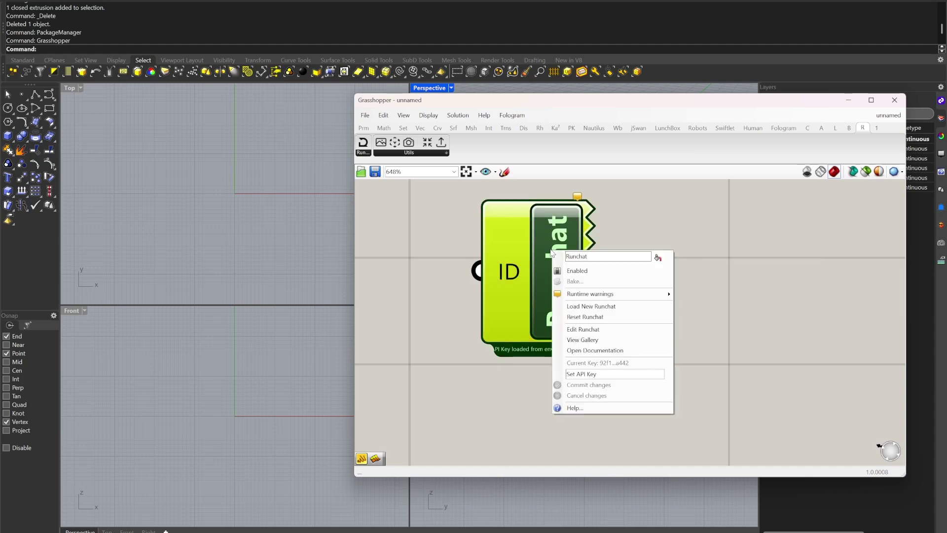
click(606, 374)
drag(605, 374, 555, 378)
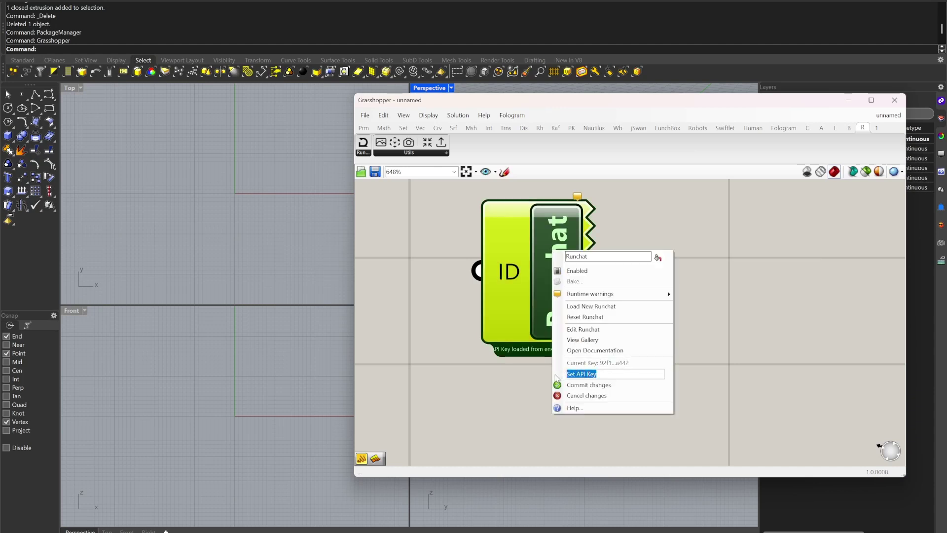
key(BackSpace)
click(588, 384)
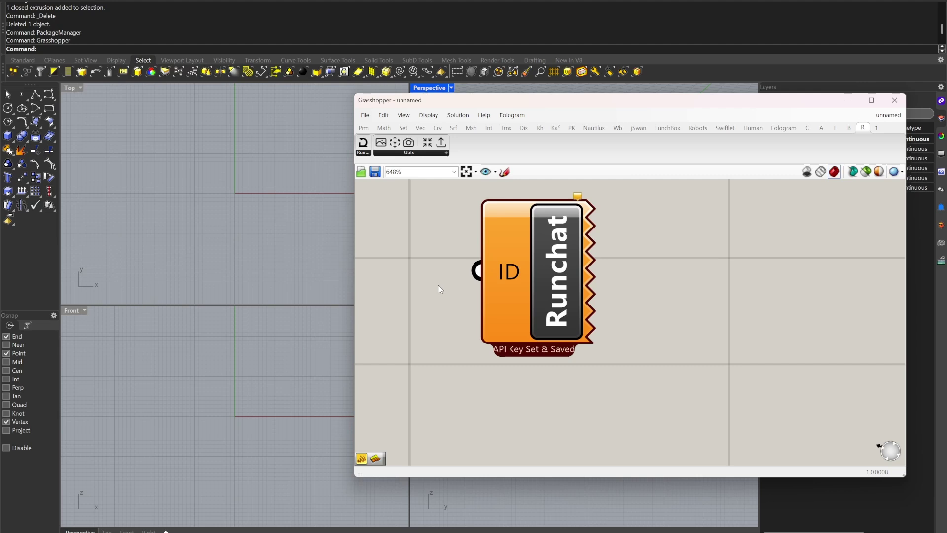
Step: Zoom out and drag the Runchat component further left and up on the canvas
scroll(589, 284, down, 5)
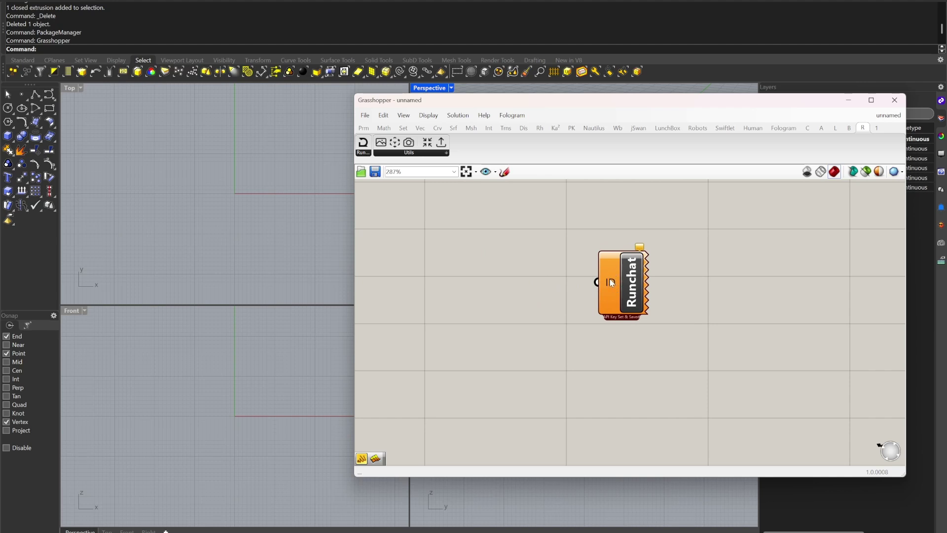
mouse_move(610, 284)
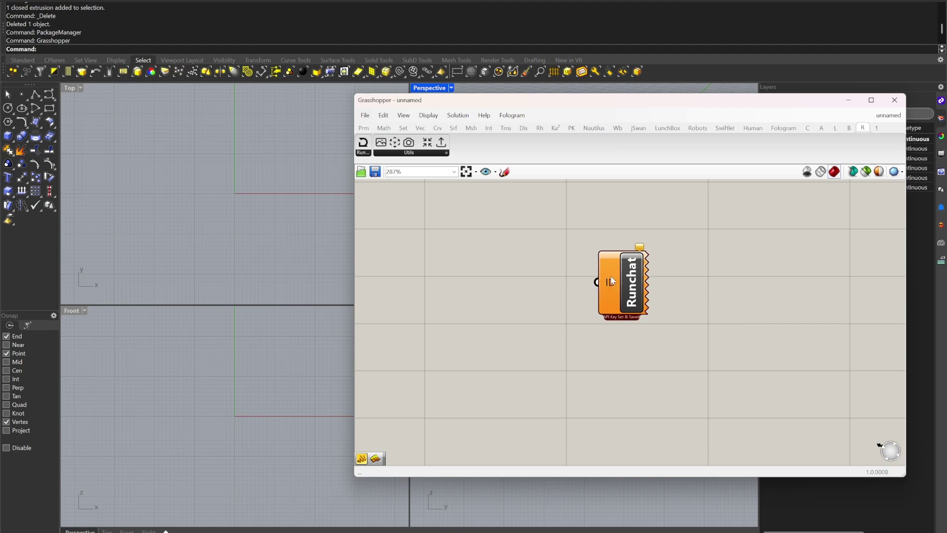
drag(632, 278, 536, 274)
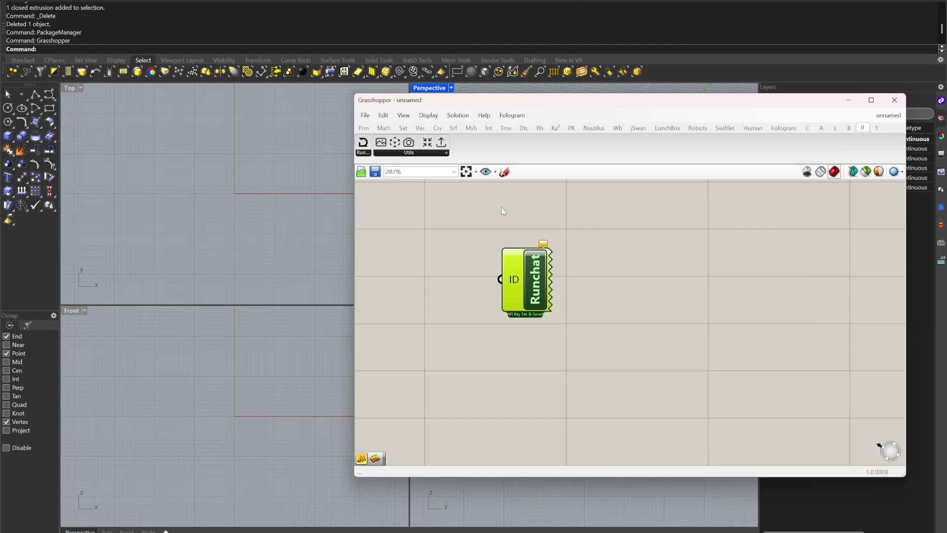
drag(514, 266, 526, 283)
scroll(444, 296, down, 2)
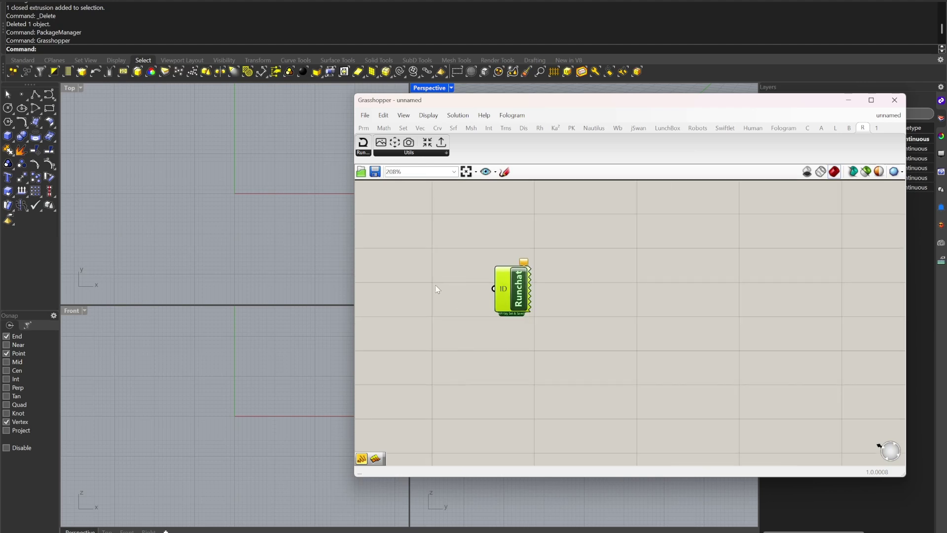
right_drag(498, 289, 636, 299)
drag(658, 302, 599, 277)
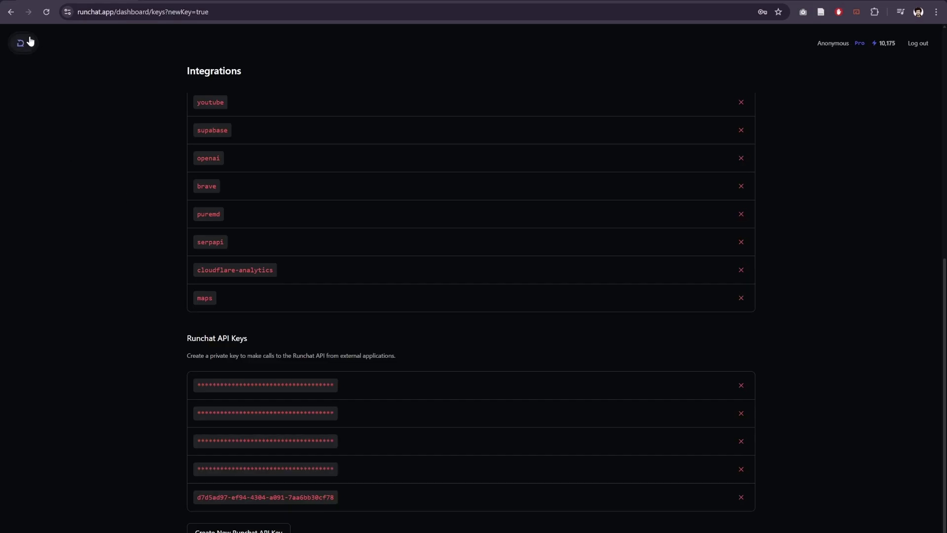
Step: Choose New Workflow from the Runchat logo menu and pick the New Runchat card
click(31, 42)
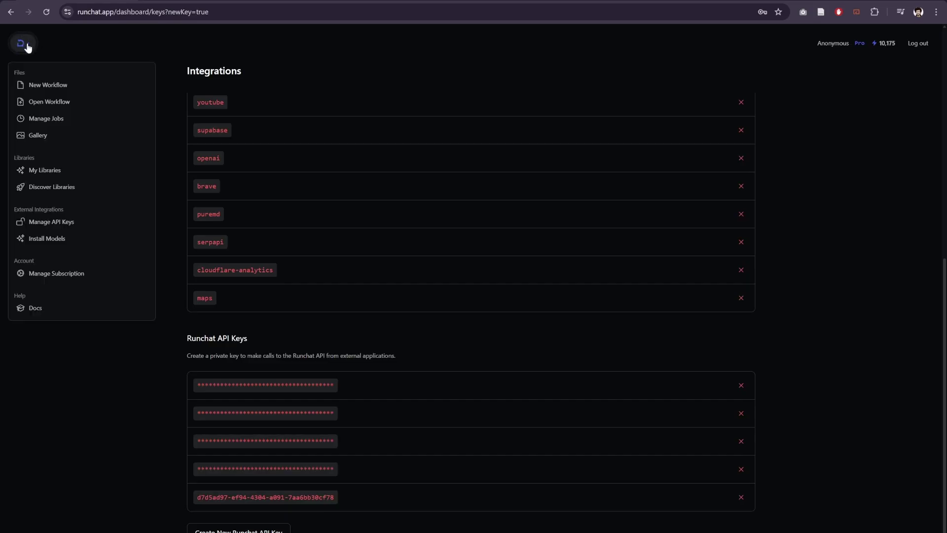
click(48, 89)
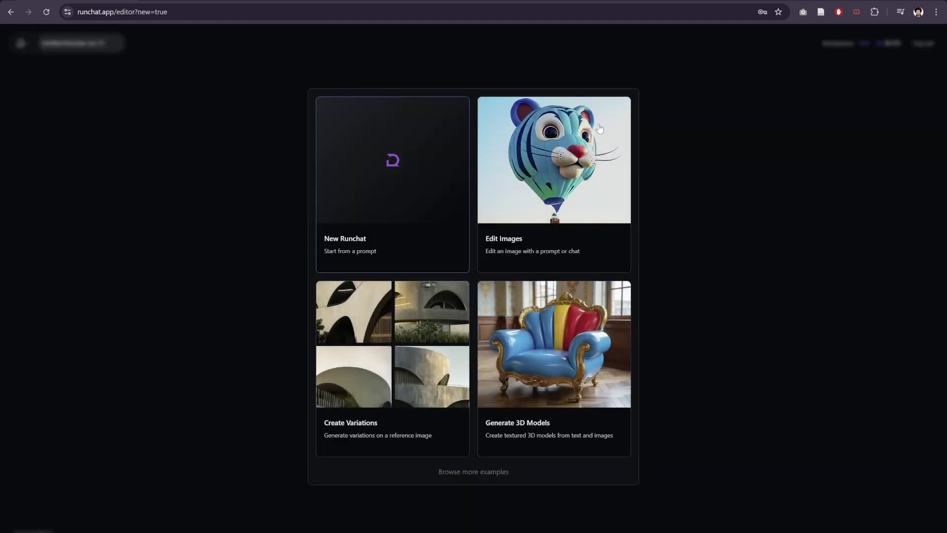
click(370, 190)
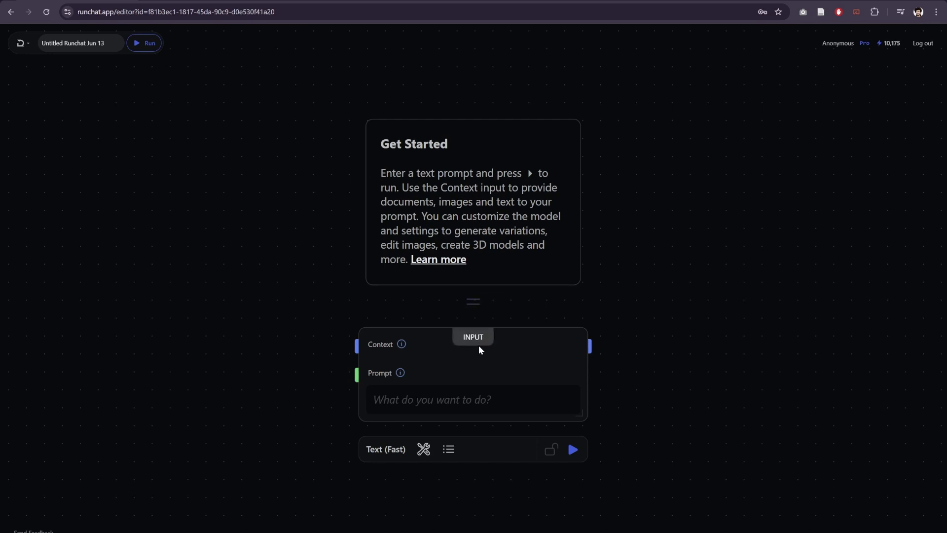
Step: Move the prompt node slightly lower on the Runchat canvas
click(459, 378)
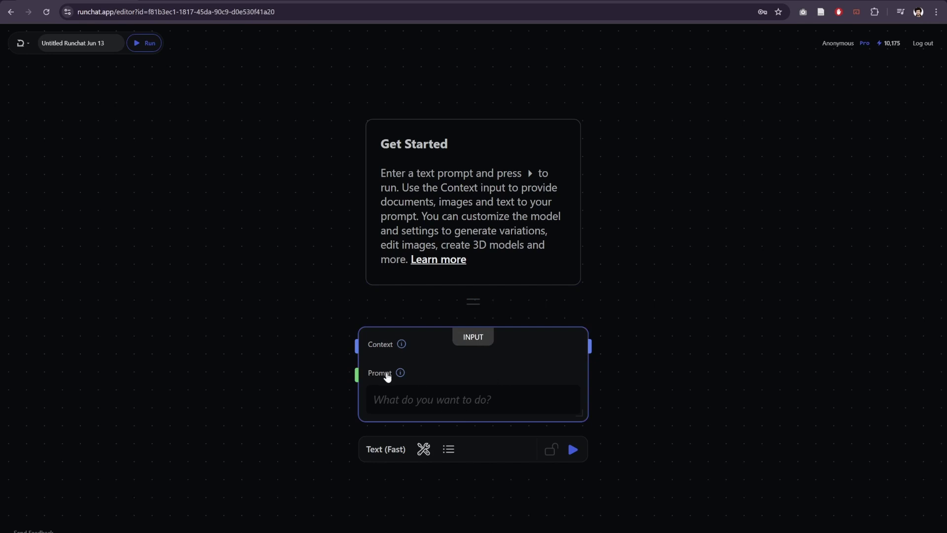
drag(227, 366, 245, 260)
click(490, 333)
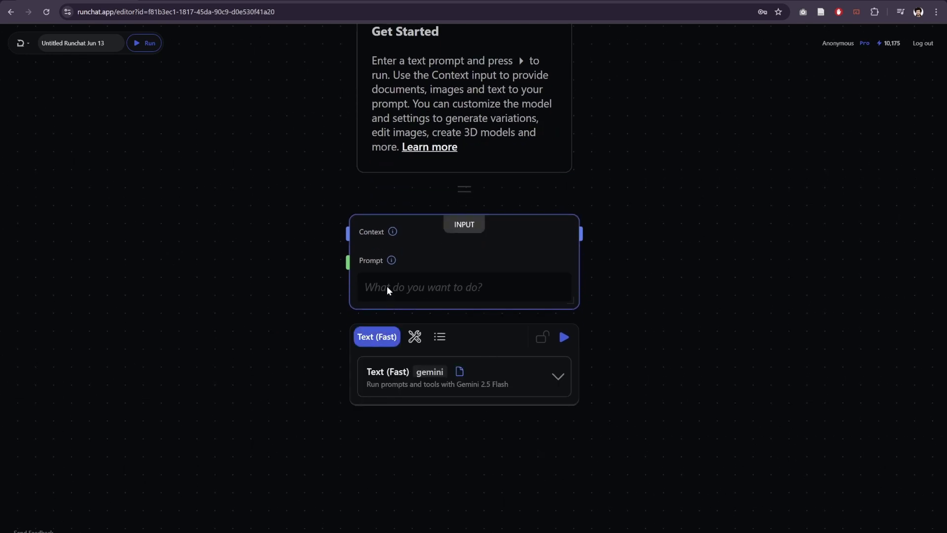
click(691, 252)
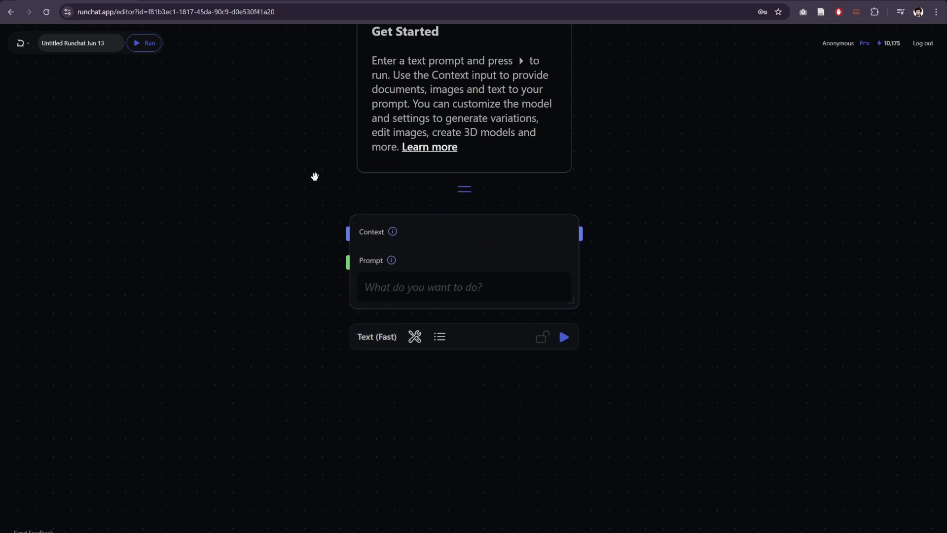
drag(482, 246, 485, 292)
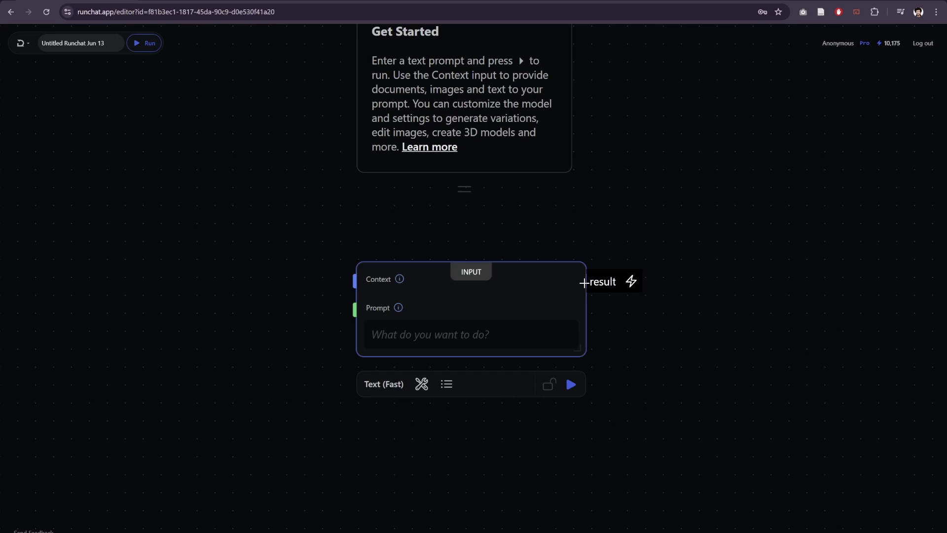
Step: Enter the prompt 'hi' in the node's Tools settings and run it
mouse_move(332, 272)
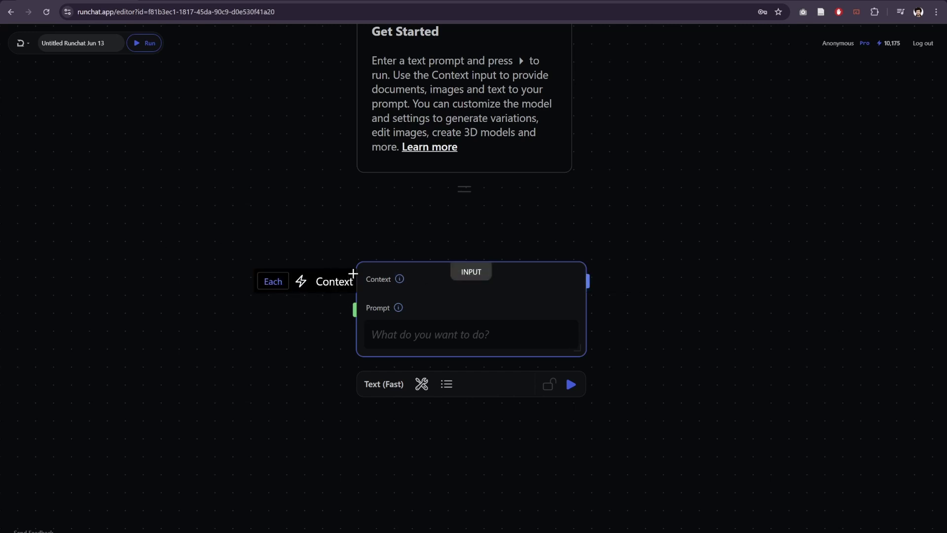
mouse_move(576, 389)
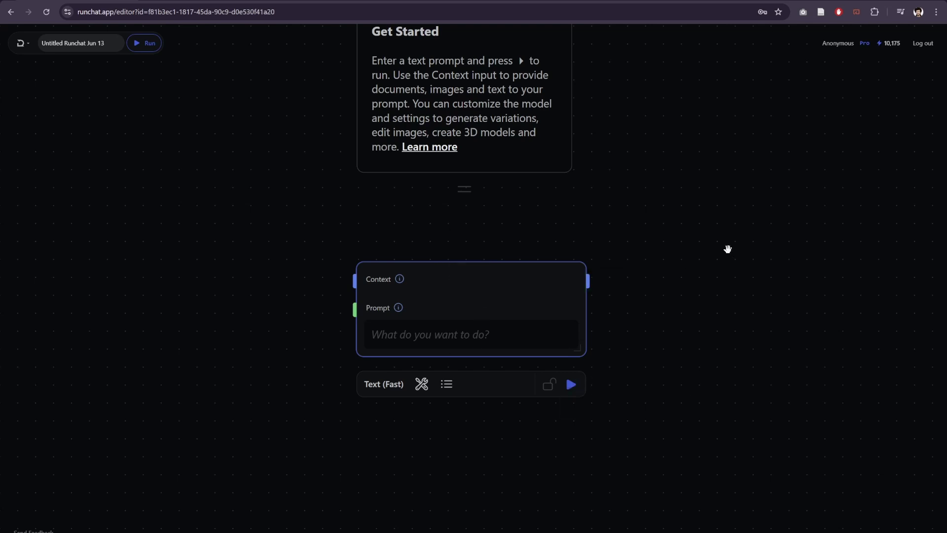
click(422, 385)
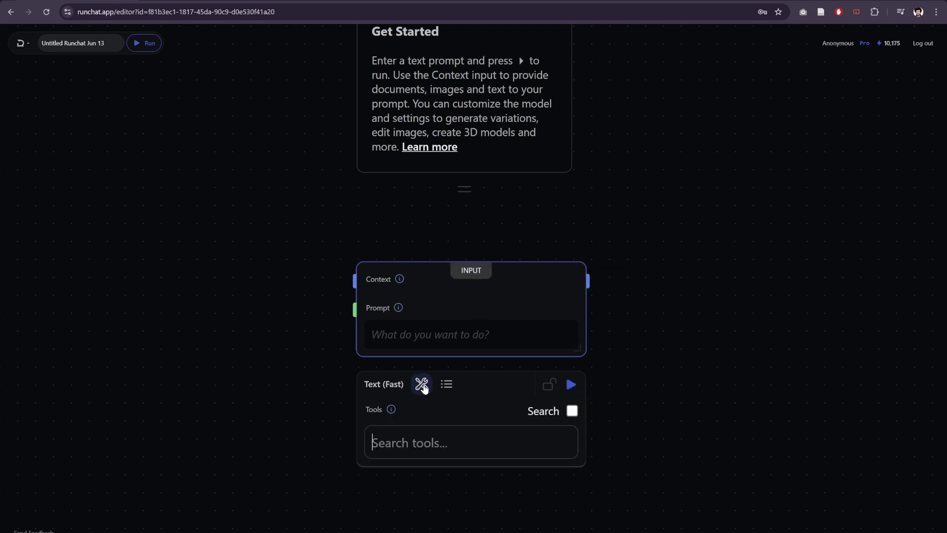
click(407, 337)
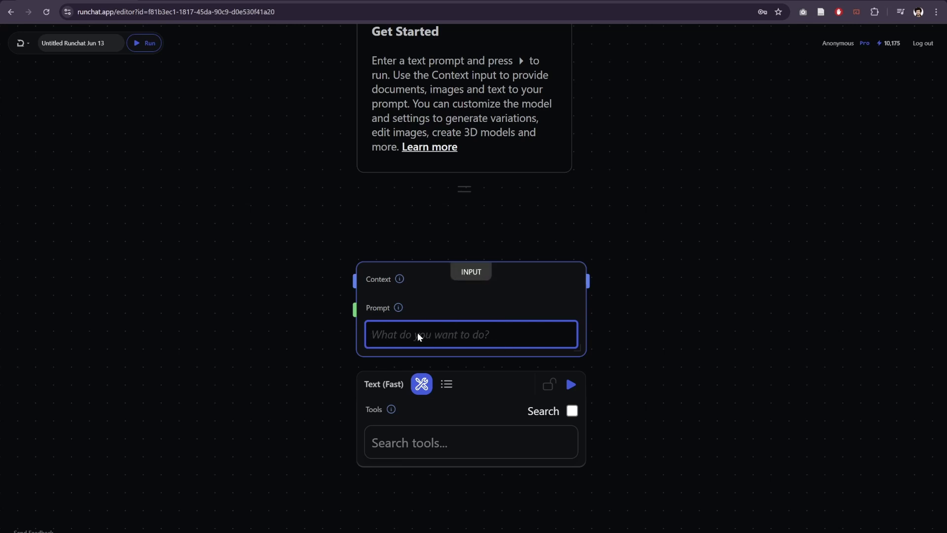
text(hi)
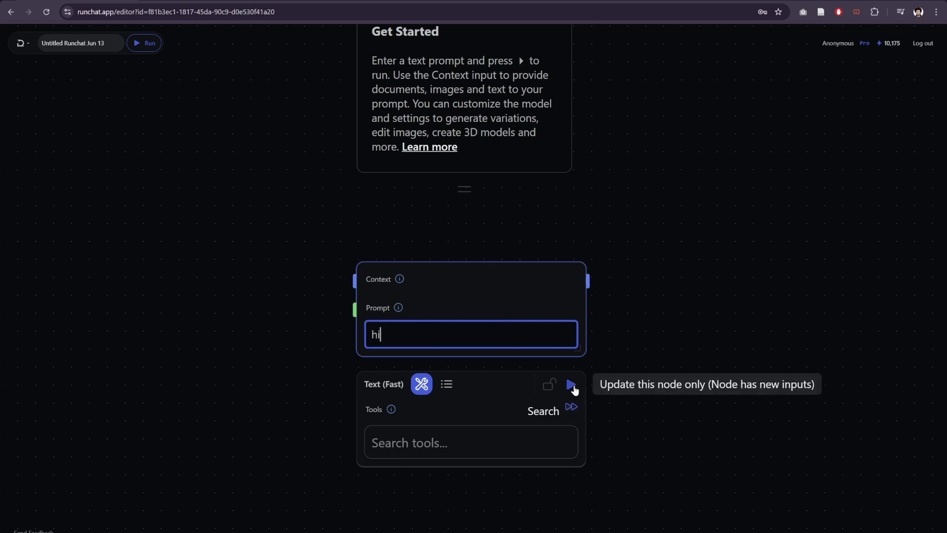
click(571, 385)
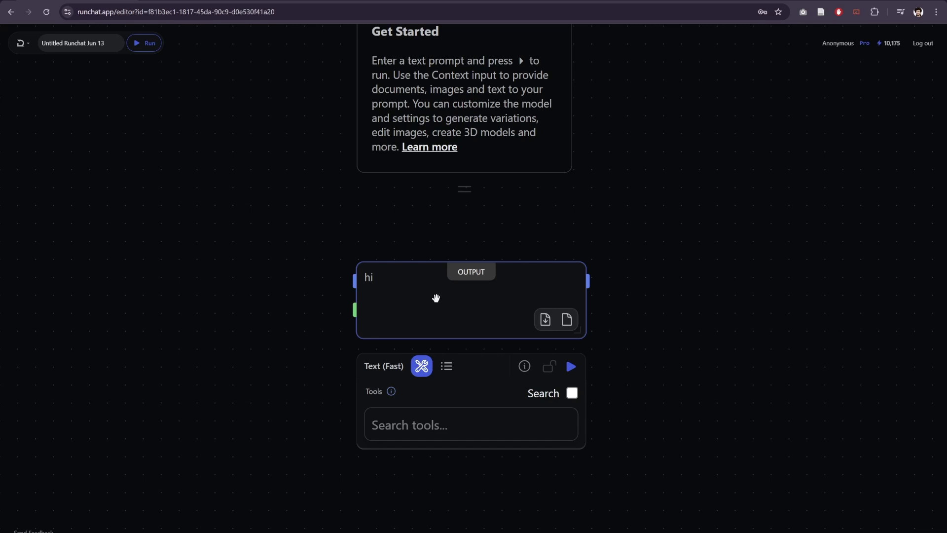
Step: Browse the node's list of available models without changing anything
click(379, 367)
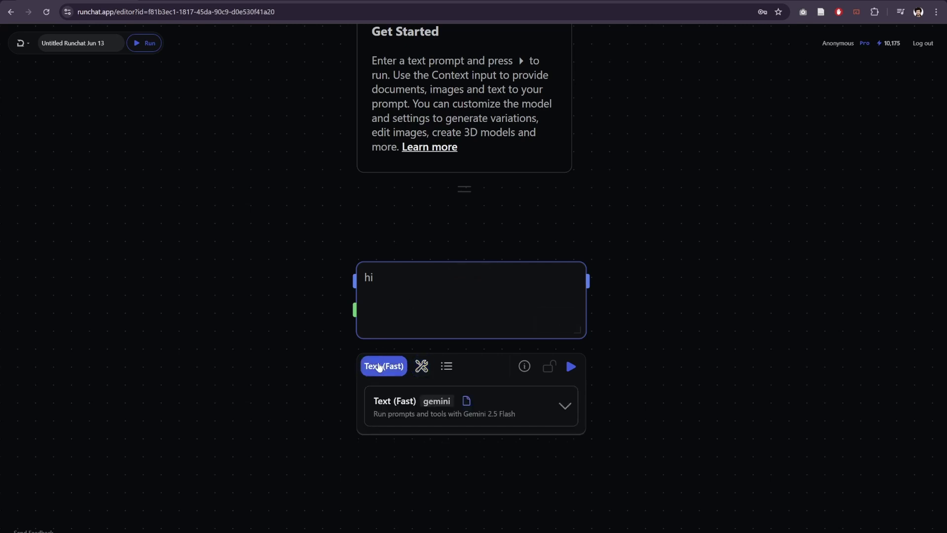
click(394, 401)
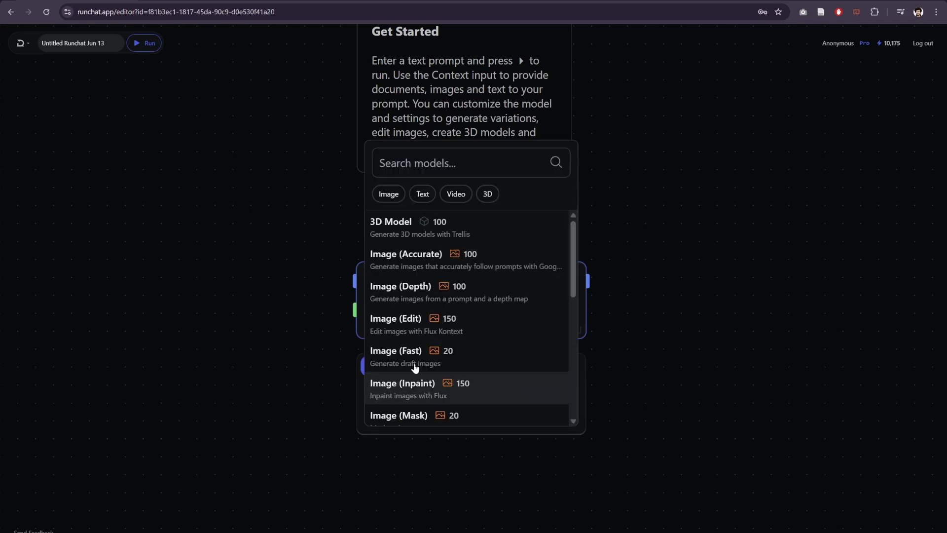
scroll(420, 301, down, 6)
scroll(429, 325, up, 6)
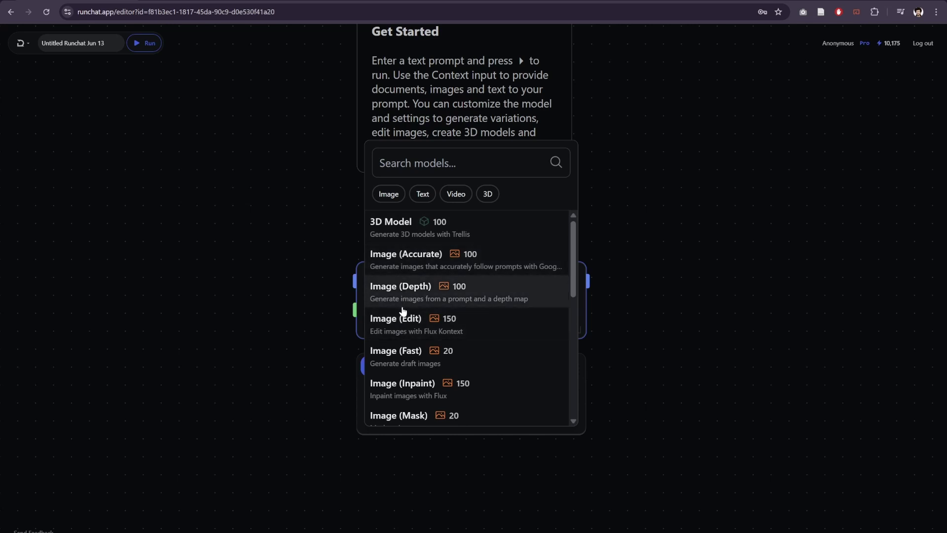
scroll(410, 332, down, 2)
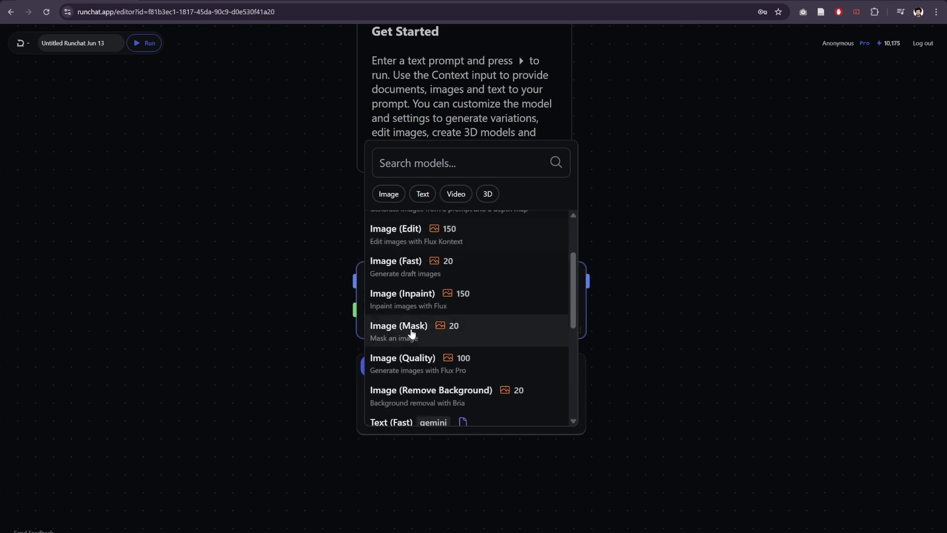
scroll(414, 307, down, 3)
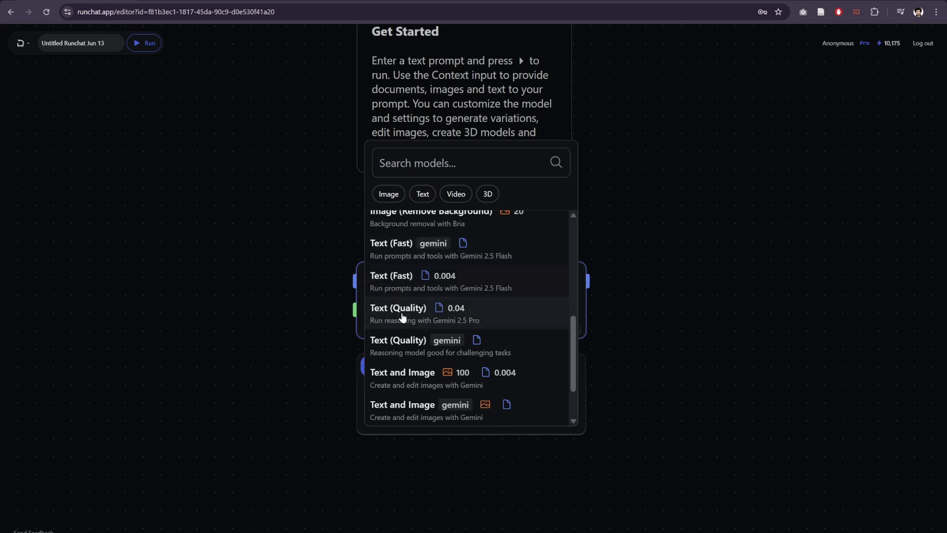
scroll(410, 318, down, 2)
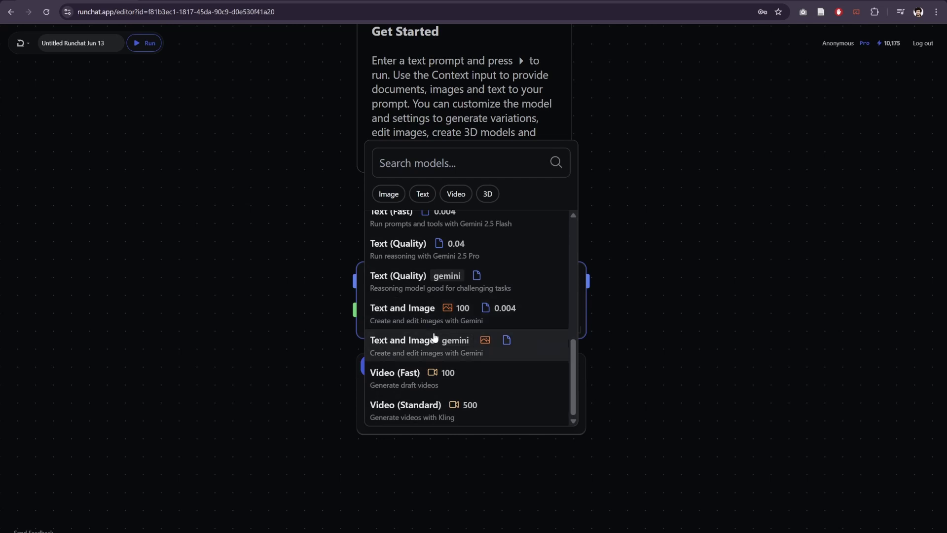
click(234, 215)
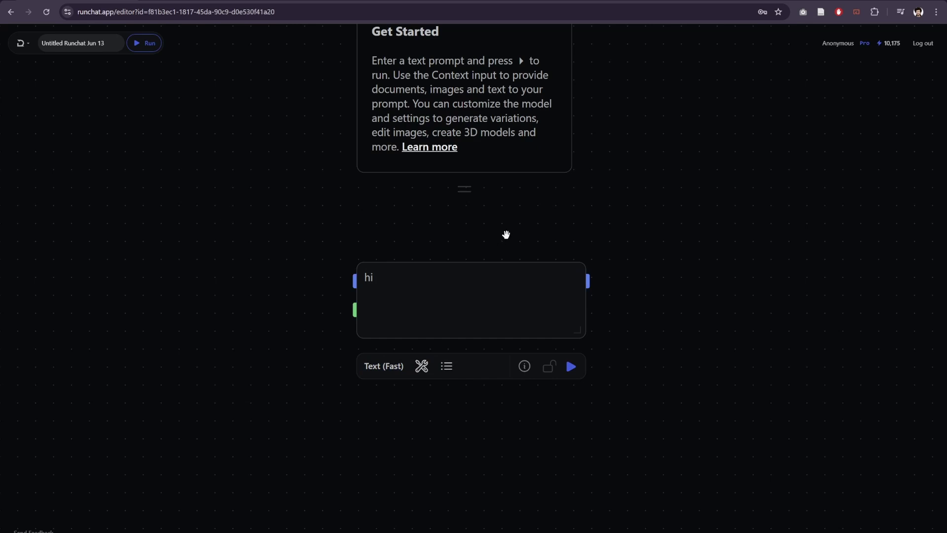
Step: Switch the node's model from Text (Fast) to Image (Edit)
mouse_move(442, 286)
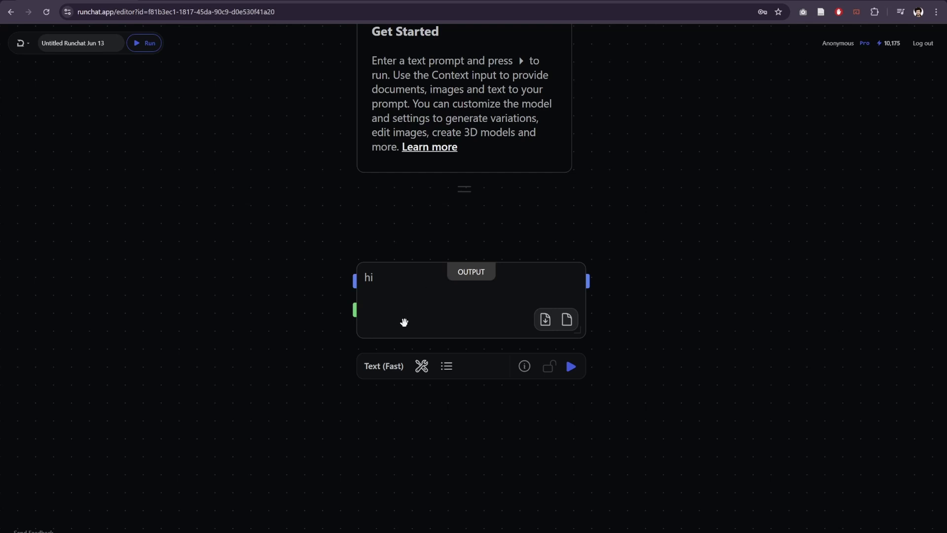
click(390, 366)
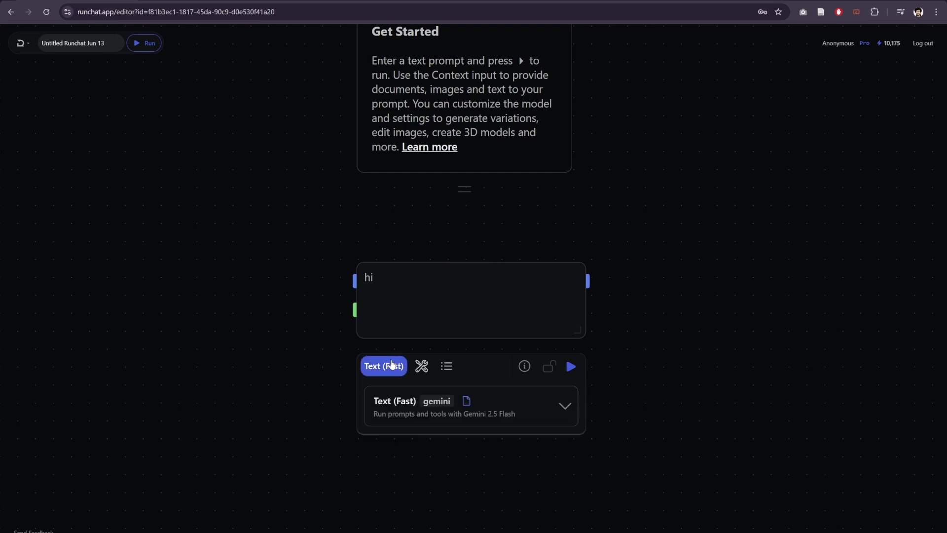
click(402, 412)
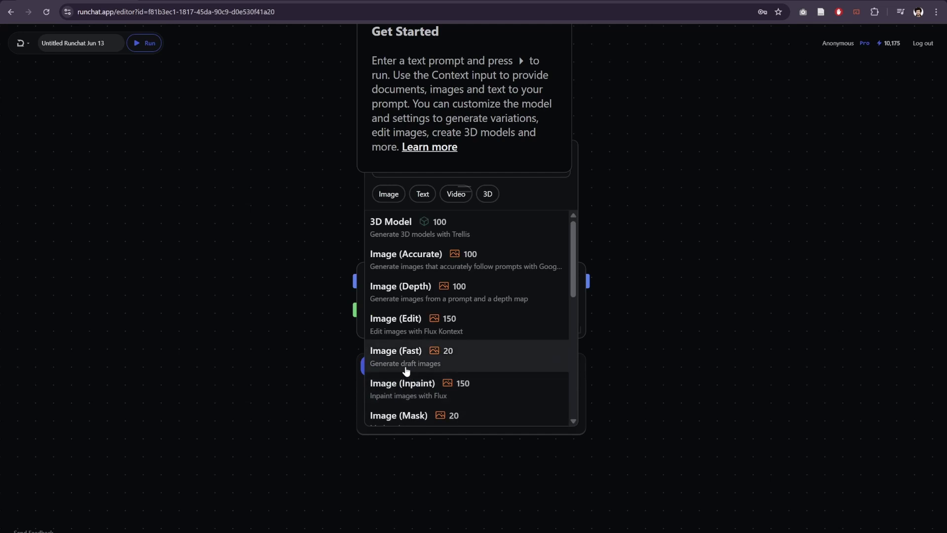
click(388, 330)
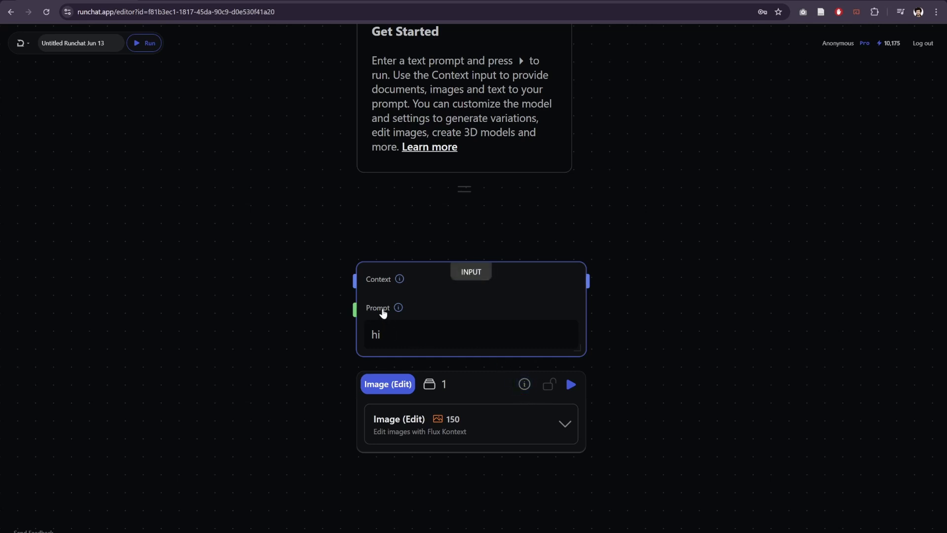
Step: Delete the 'hi' text from the Image (Edit) prompt field and review its model card
double_click(377, 335)
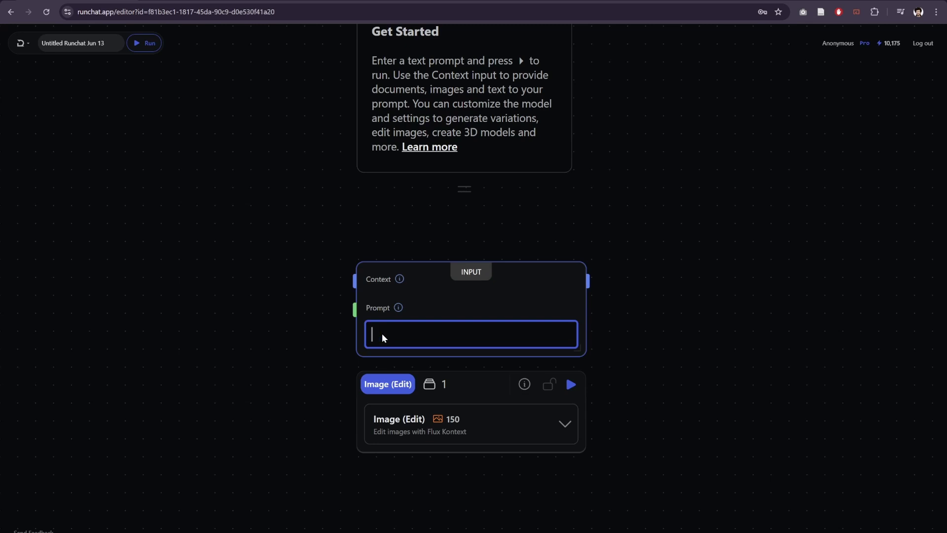
click(230, 336)
click(411, 338)
click(262, 318)
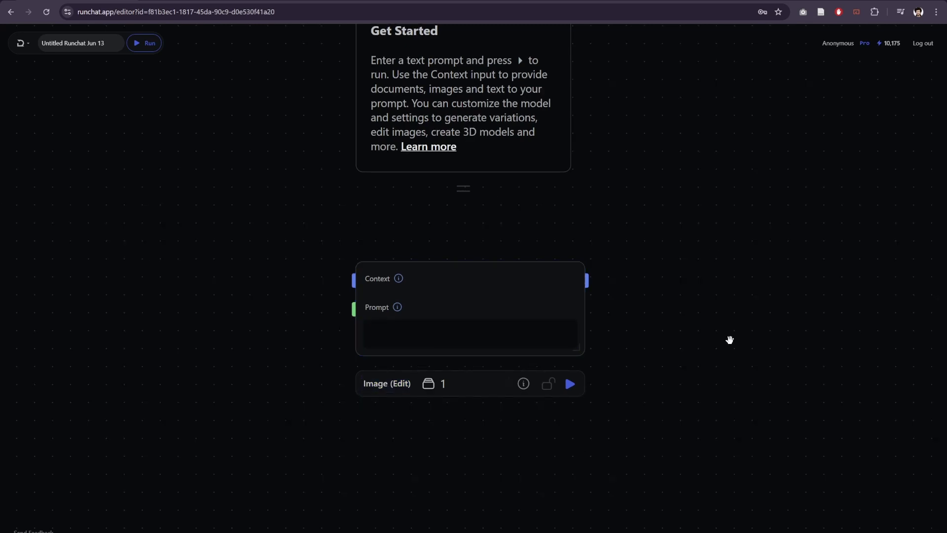
click(387, 384)
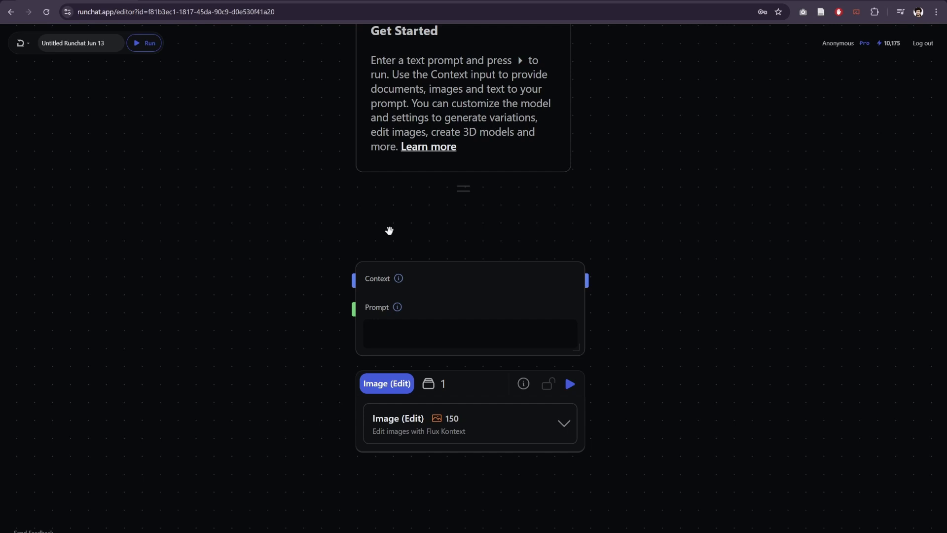
scroll(315, 247, down, 2)
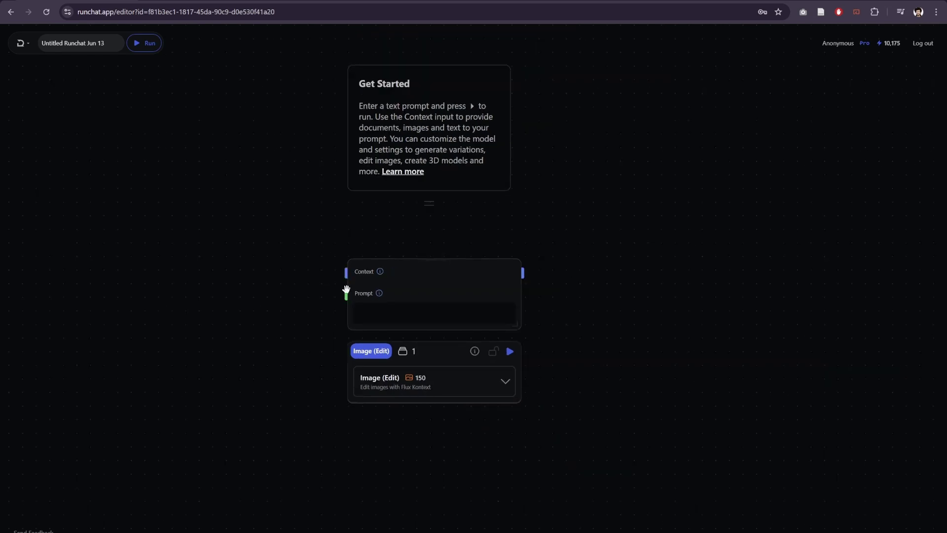
click(347, 294)
Step: Publish the Context and Prompt inputs and the result output as flow ports
scroll(316, 278, up, 2)
mouse_move(314, 273)
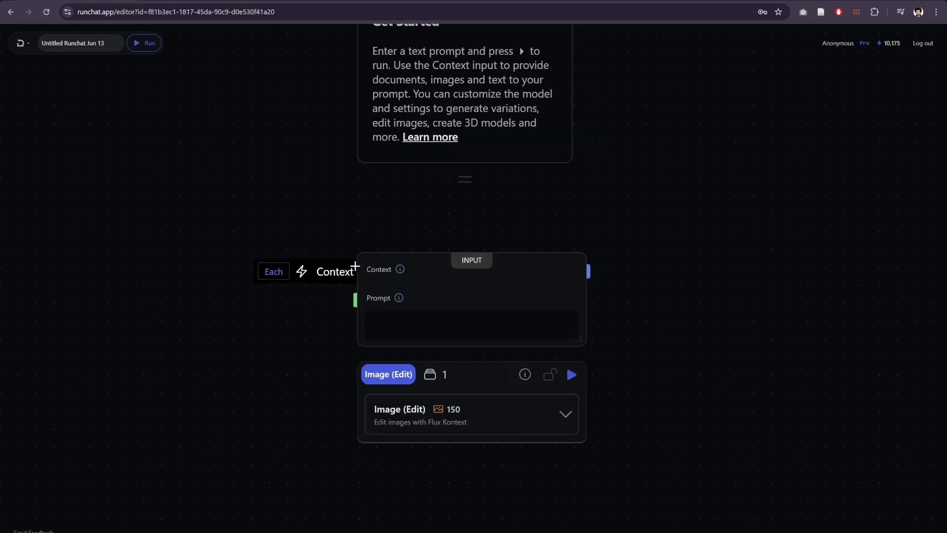
click(301, 275)
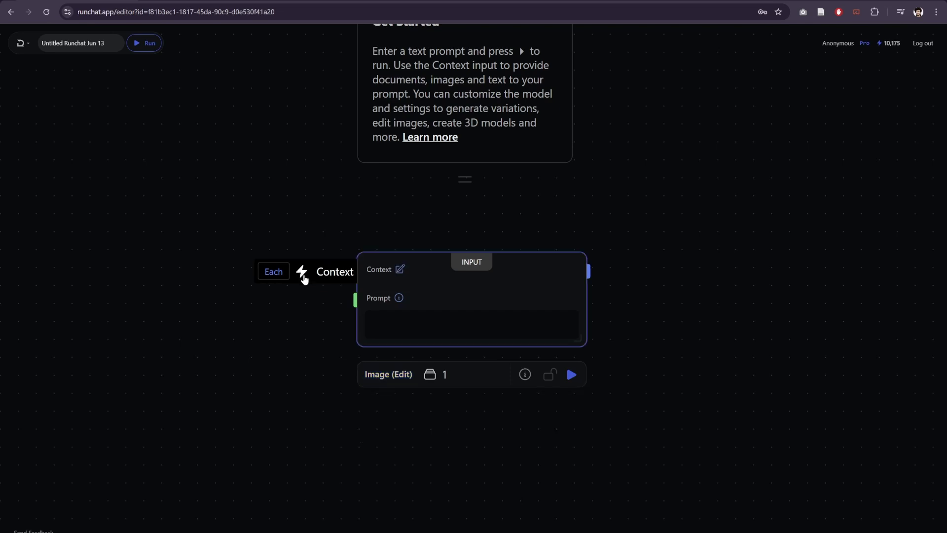
mouse_move(356, 302)
click(302, 300)
mouse_move(604, 263)
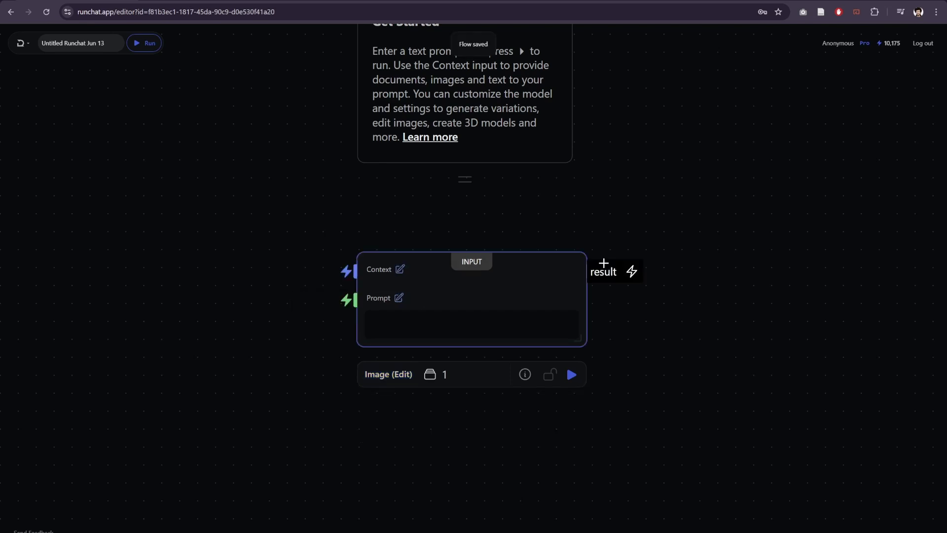
click(634, 278)
Step: Rename the Context input to 'image' and describe it as 'The image you want to edit'
mouse_move(347, 261)
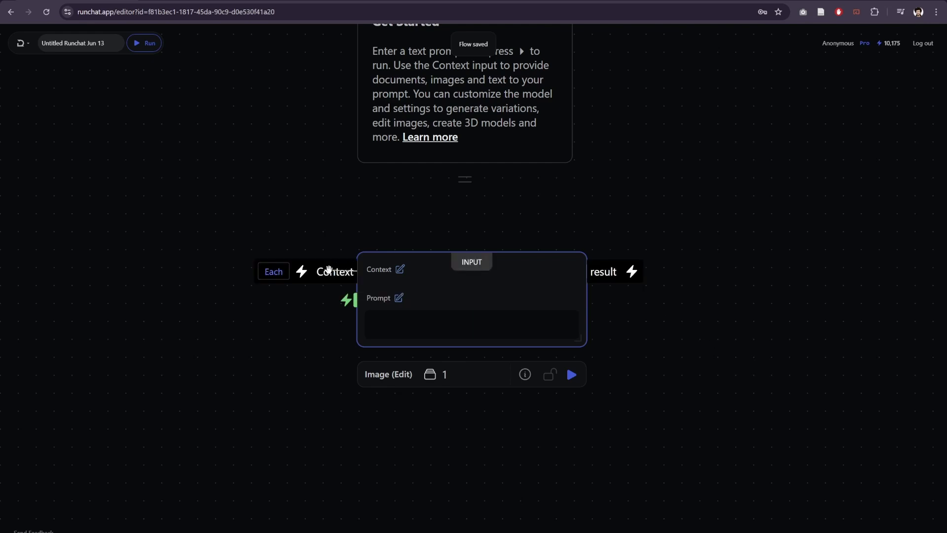
double_click(331, 272)
double_click(331, 272)
text(image)
key(Return)
click(375, 270)
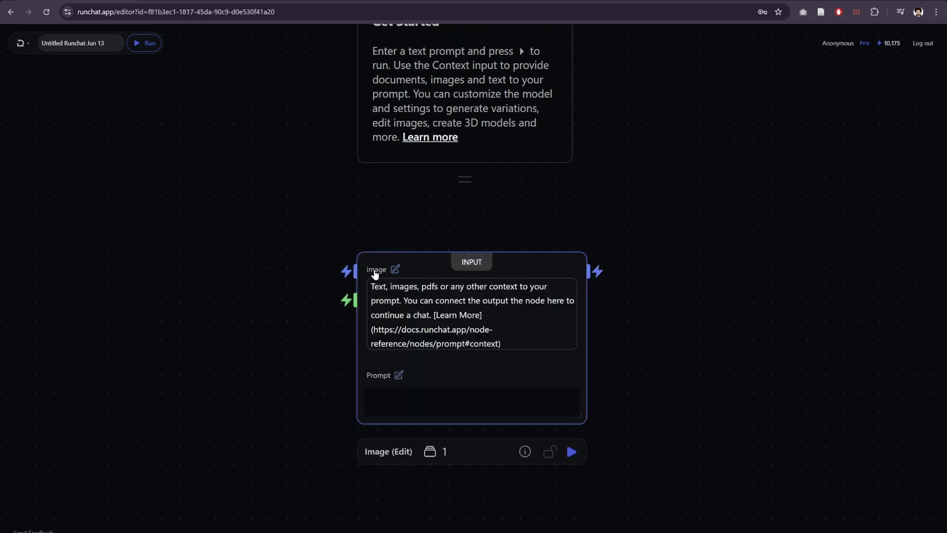
click(396, 296)
key(ctrl+a)
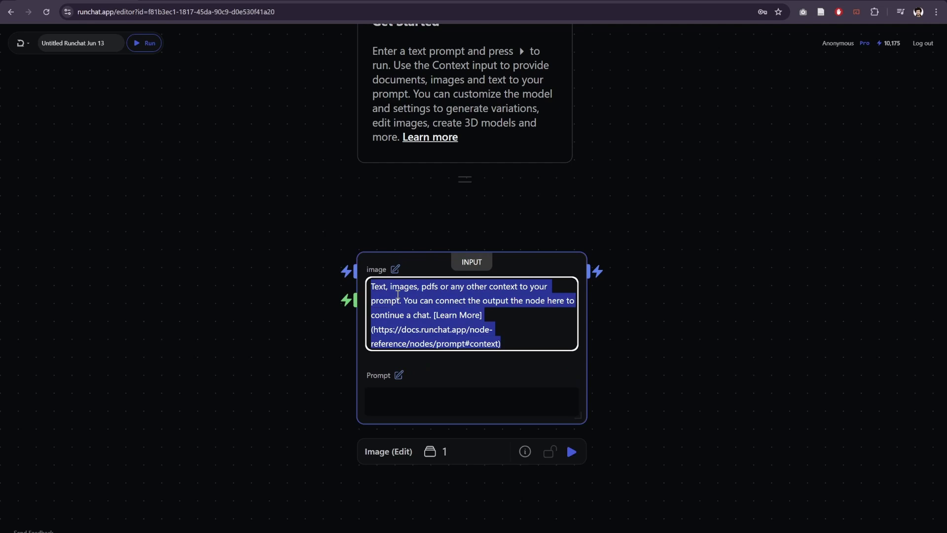
text(The image you want to )
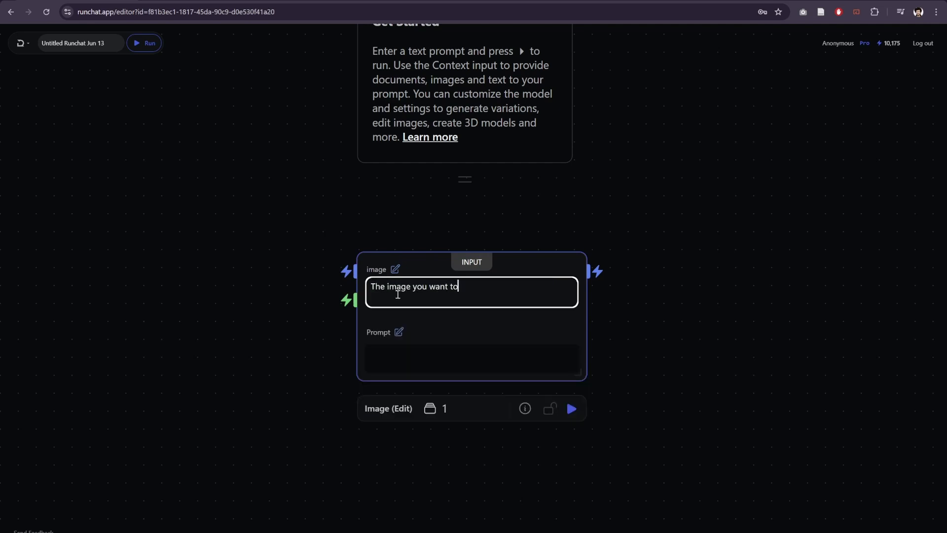
text(edit)
click(328, 244)
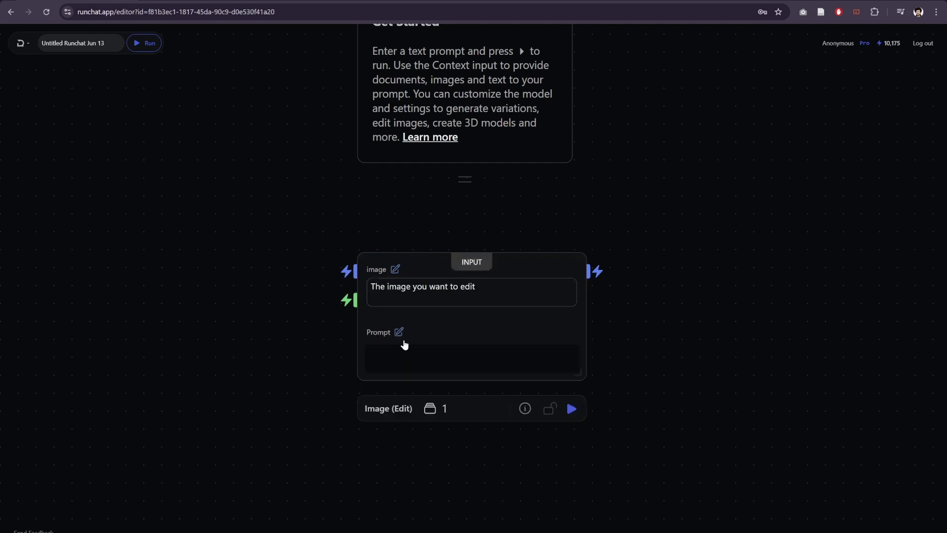
Step: Set the Prompt input's description to 'How do you want to edit the image?'
click(379, 300)
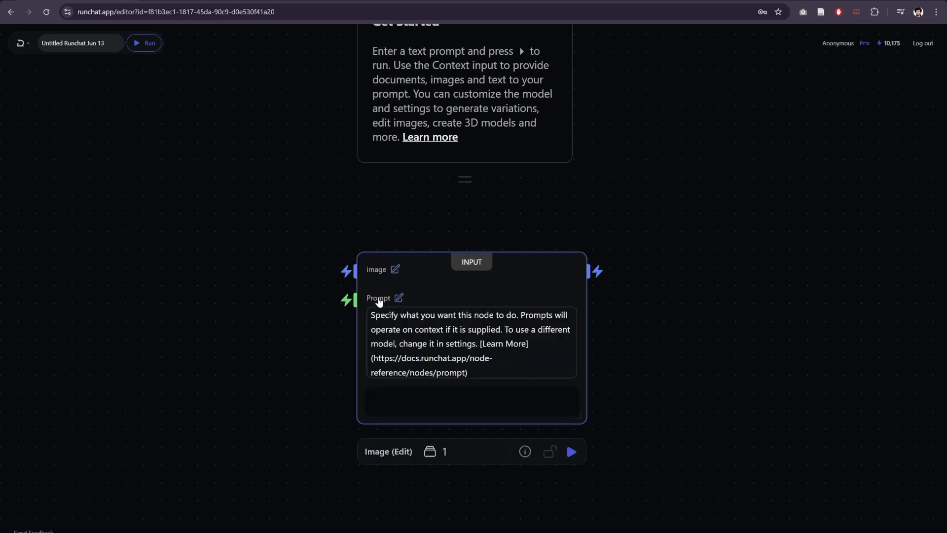
click(402, 314)
triple_click(420, 326)
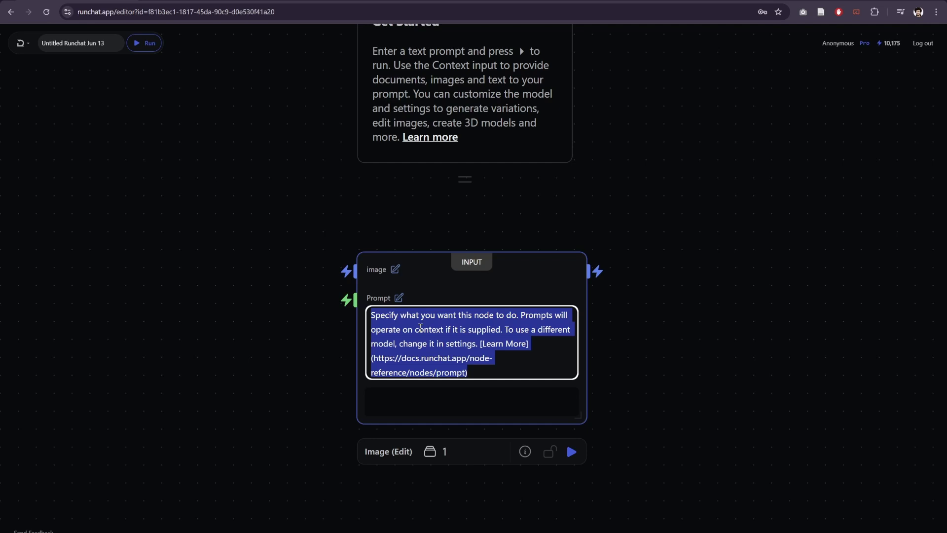
text(How do you want)
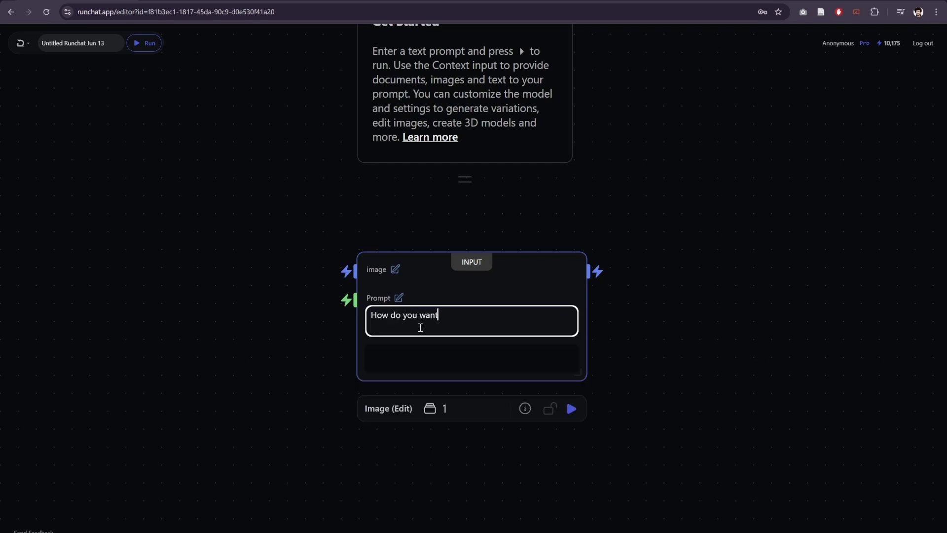
text( to edit the image?)
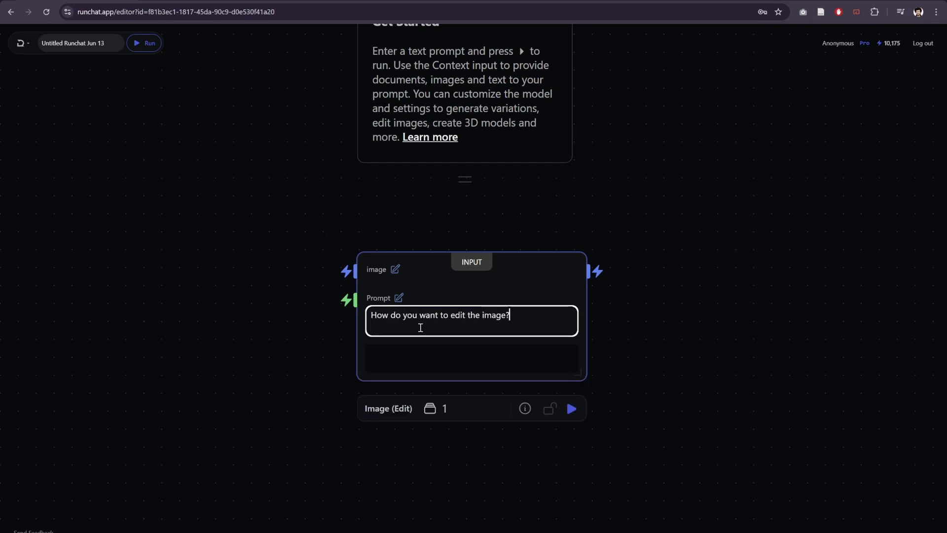
click(597, 326)
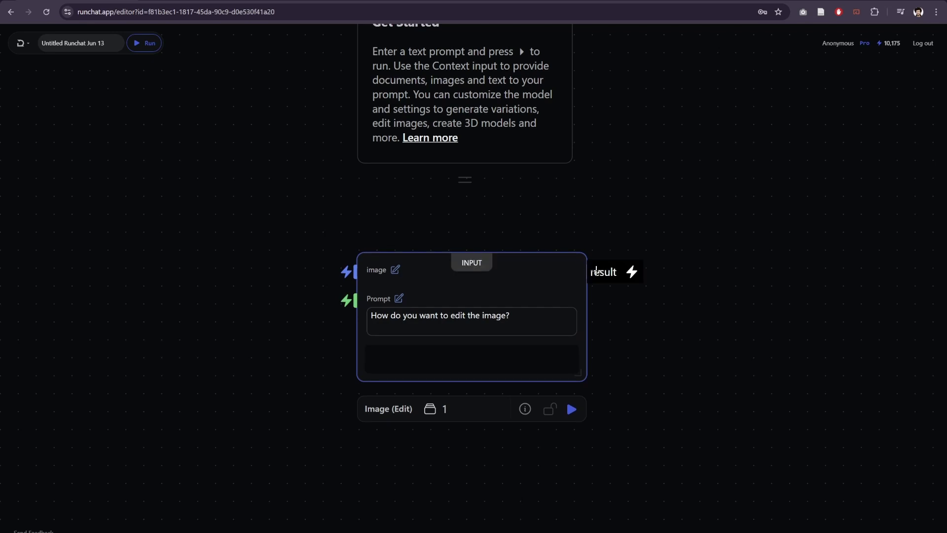
click(745, 362)
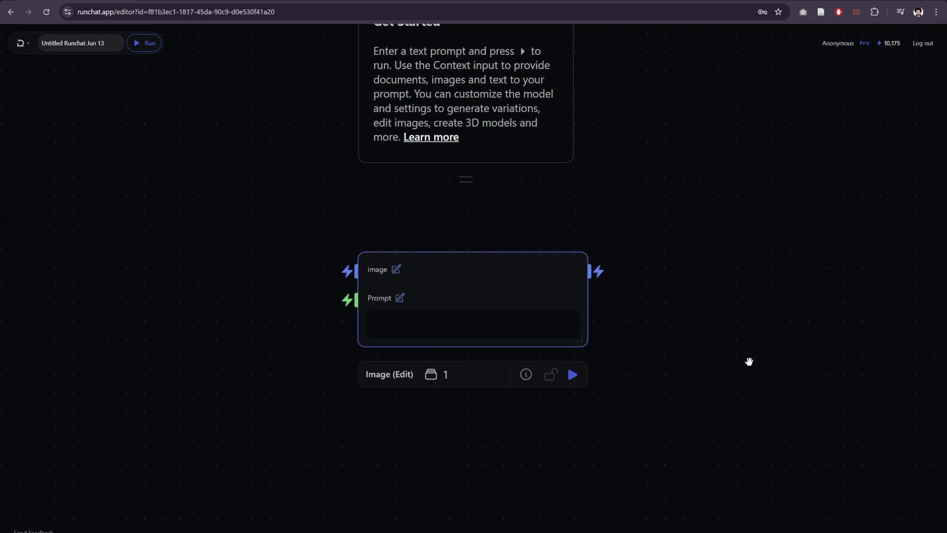
Step: Review the Image (Edit) model settings and retitle the flow 'Image Edit'
mouse_move(307, 271)
click(371, 380)
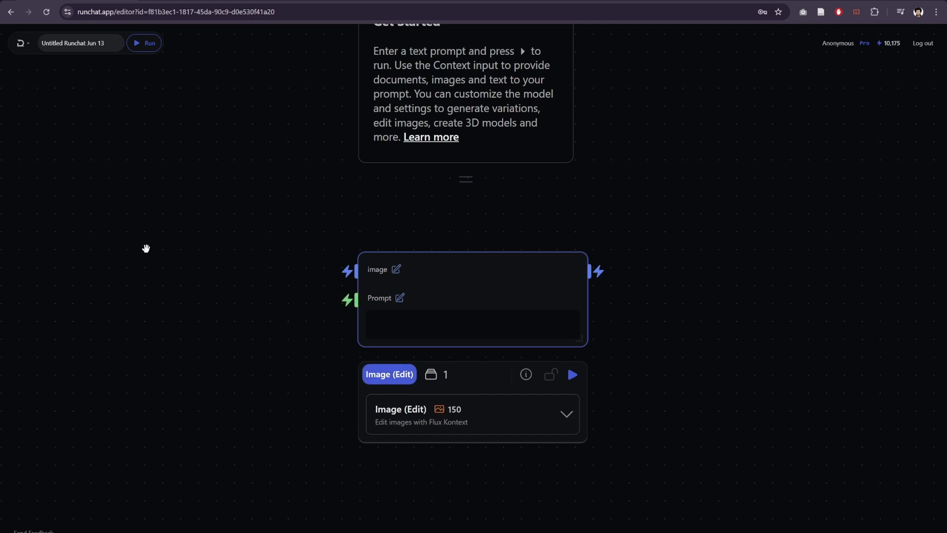
click(242, 195)
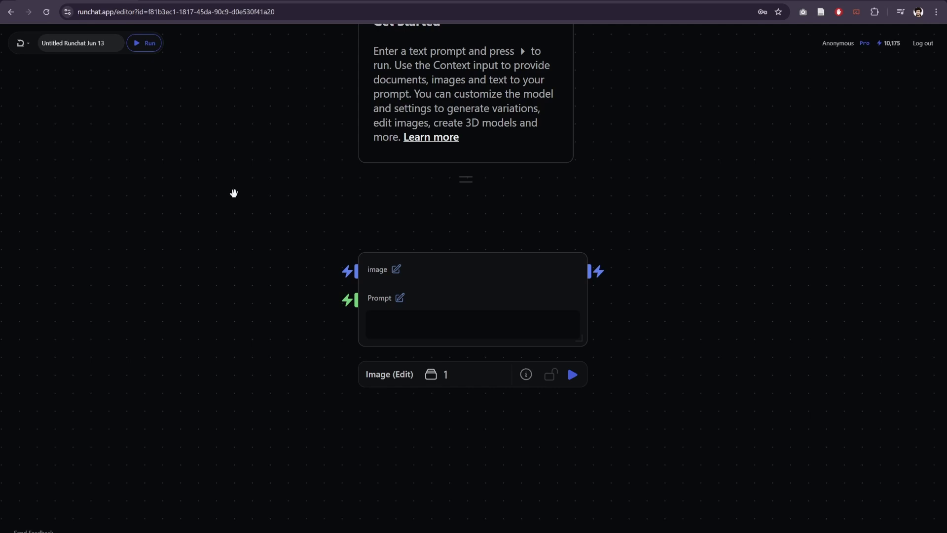
click(69, 43)
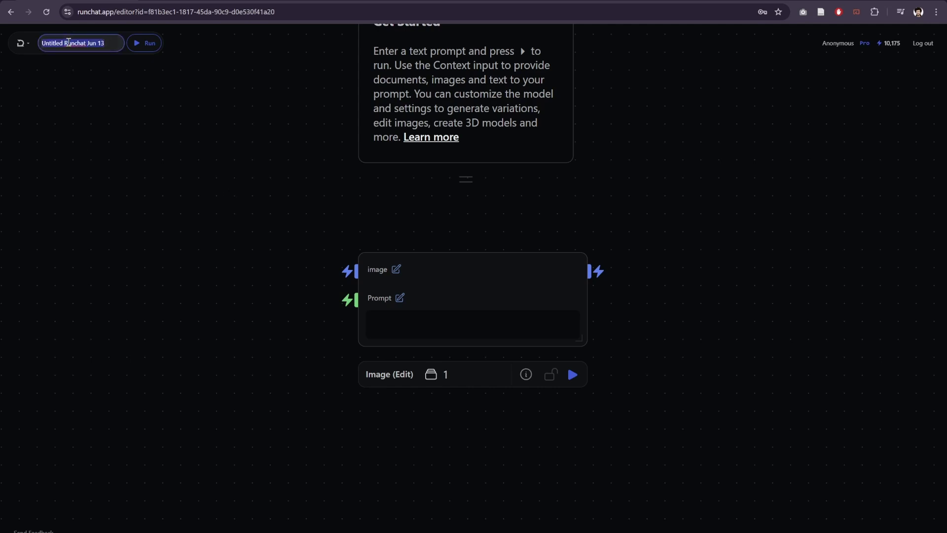
key(BackSpace)
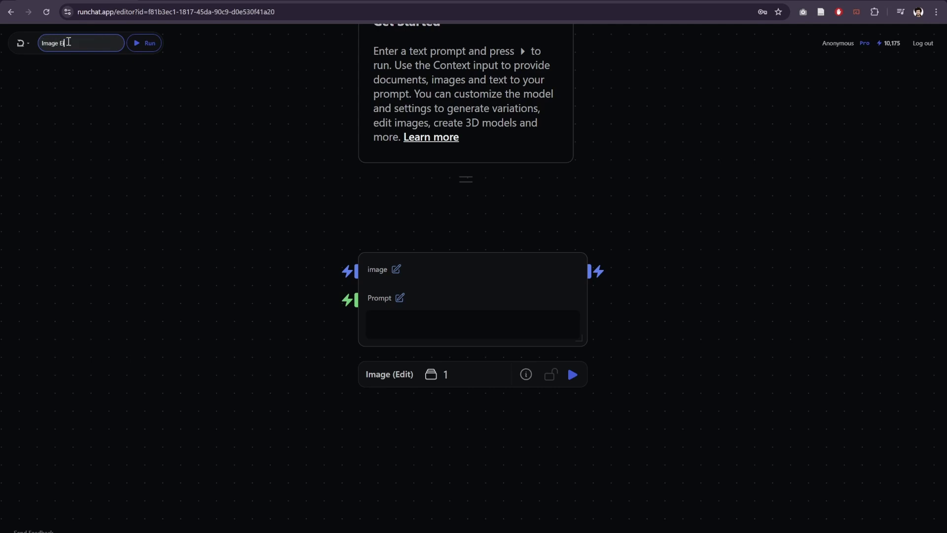
text(Image Edit)
click(70, 150)
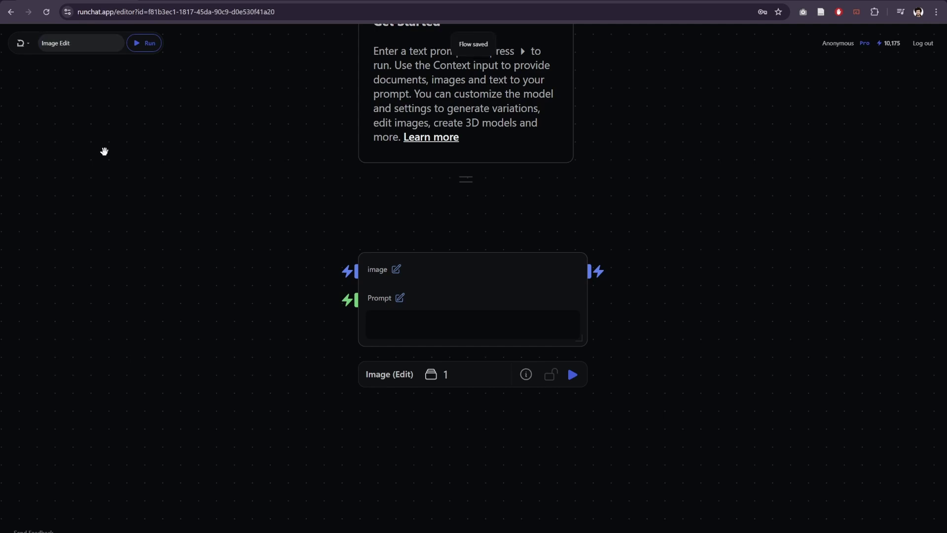
Step: Select the full flow ID in the browser's address bar
drag(148, 11, 311, 9)
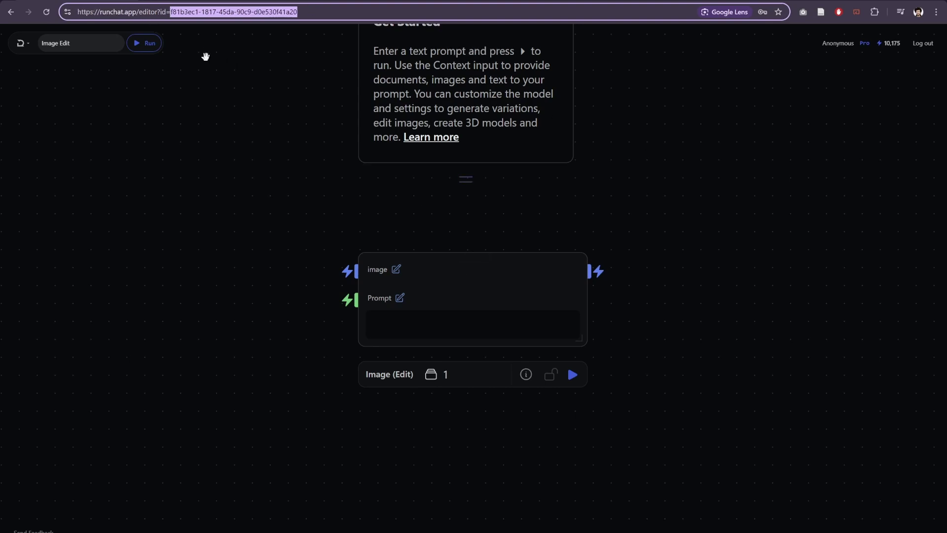
drag(170, 11, 384, 15)
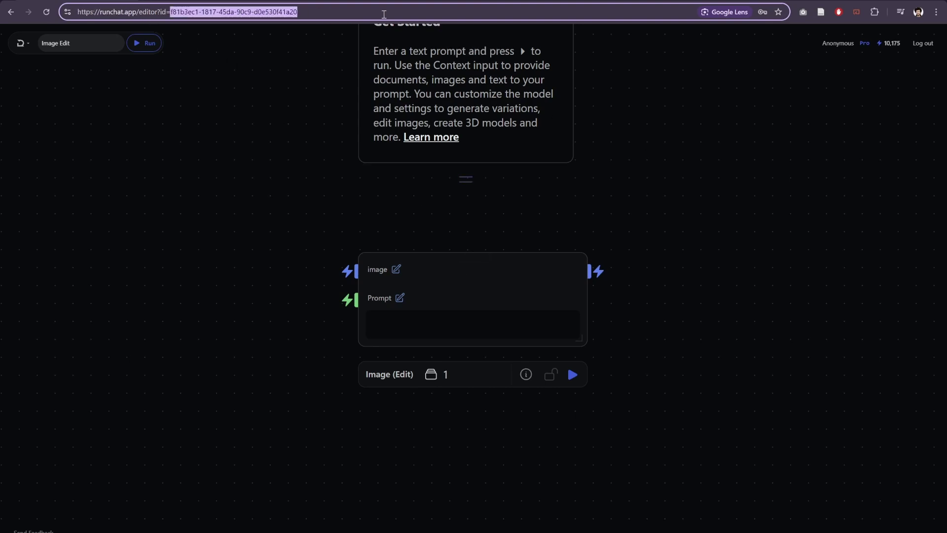
click(170, 11)
drag(169, 11, 411, 11)
Step: In Grasshopper, paste the flow ID into the Runchat component's ID input so it loads the flow
mouse_move(592, 525)
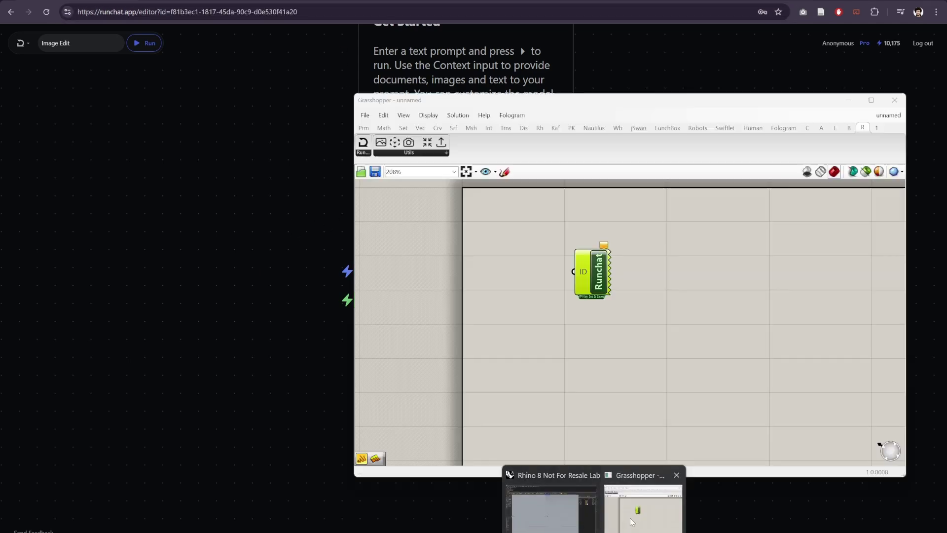
click(630, 518)
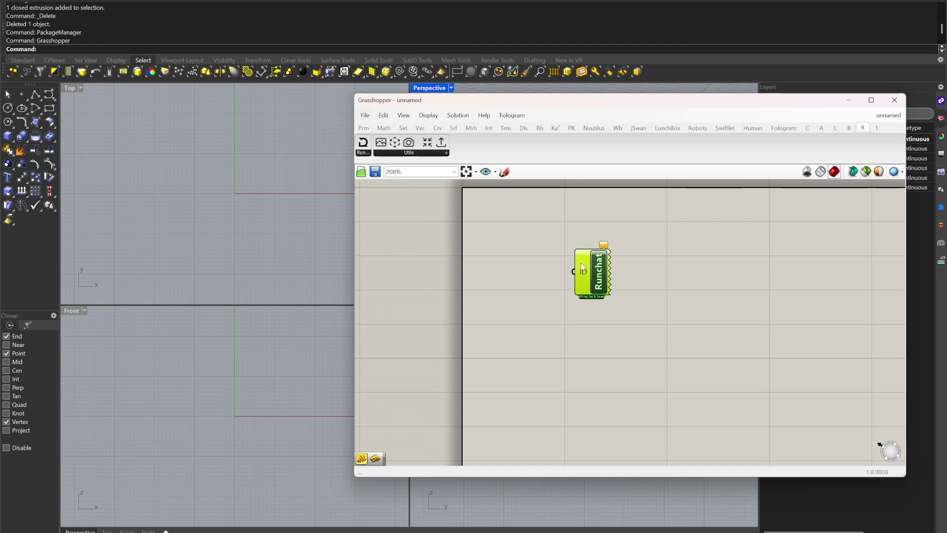
right_click(583, 273)
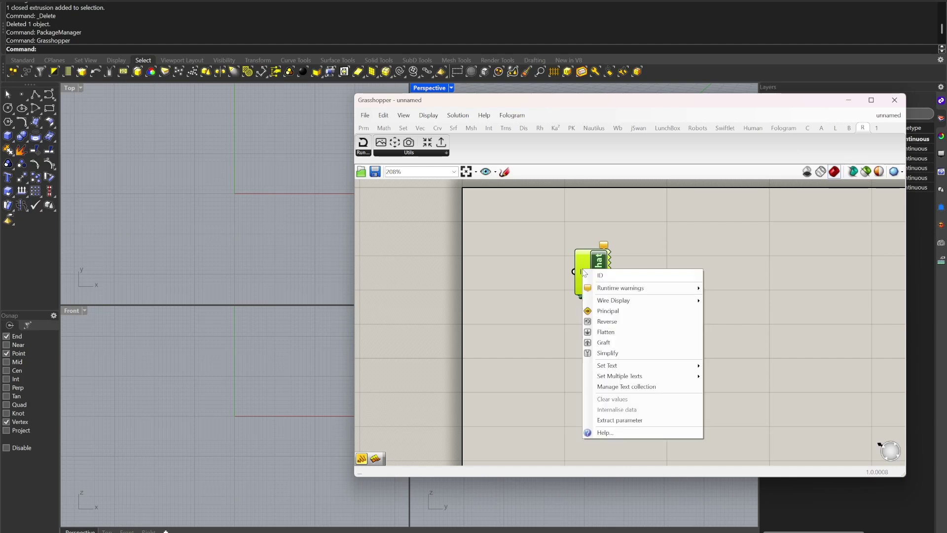
mouse_move(614, 371)
text(5da 90c9-d0e530f41a20)
click(744, 377)
Step: Nudge the Runchat component right and down, then bring up the Runchat editor in Chrome
scroll(610, 274, up, 5)
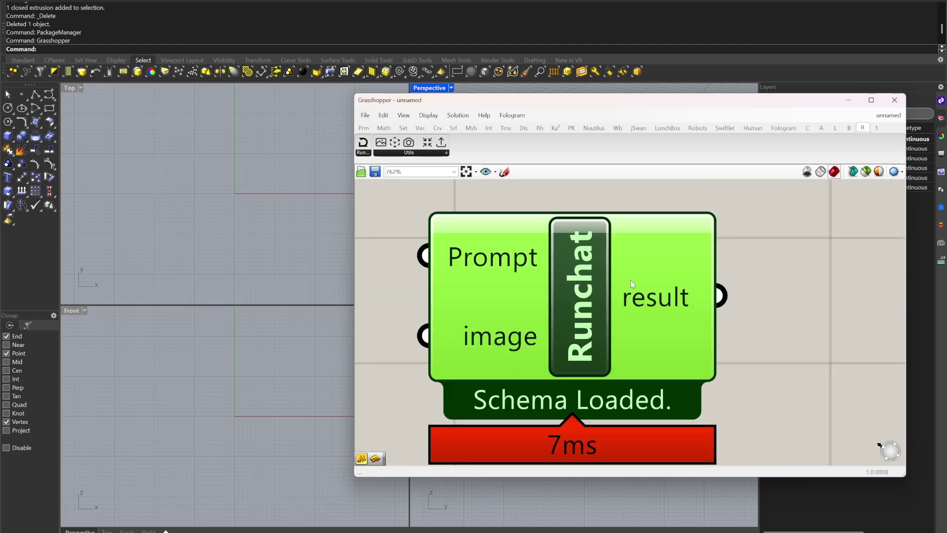
scroll(626, 285, down, 2)
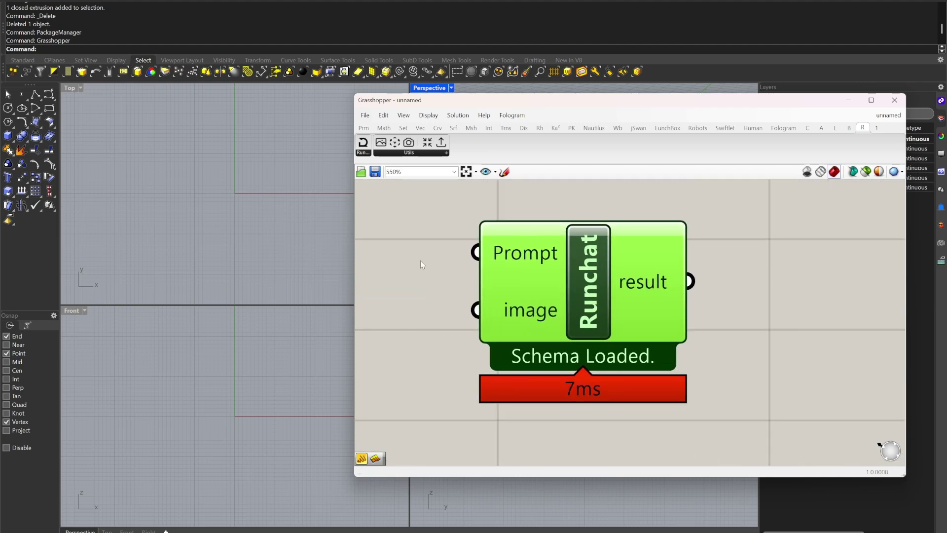
scroll(497, 210, down, 1)
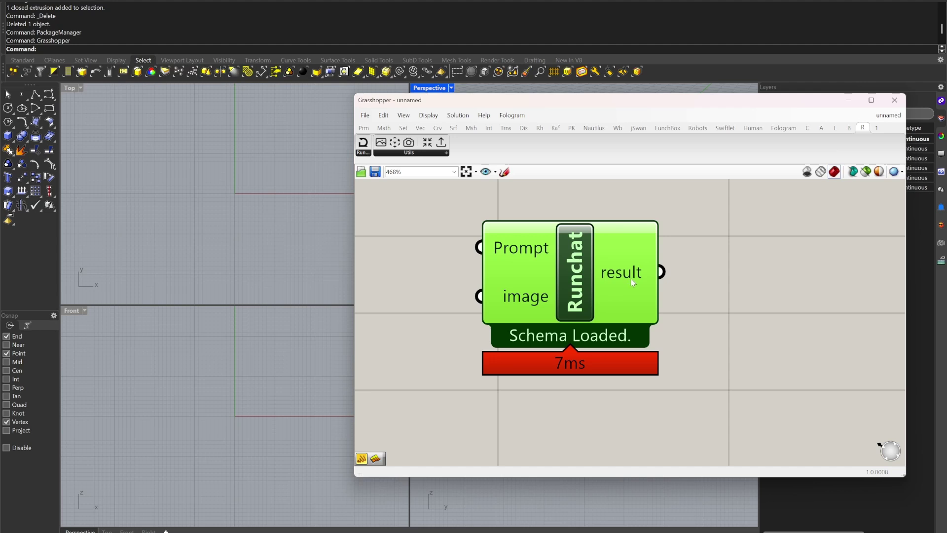
drag(564, 270, 604, 294)
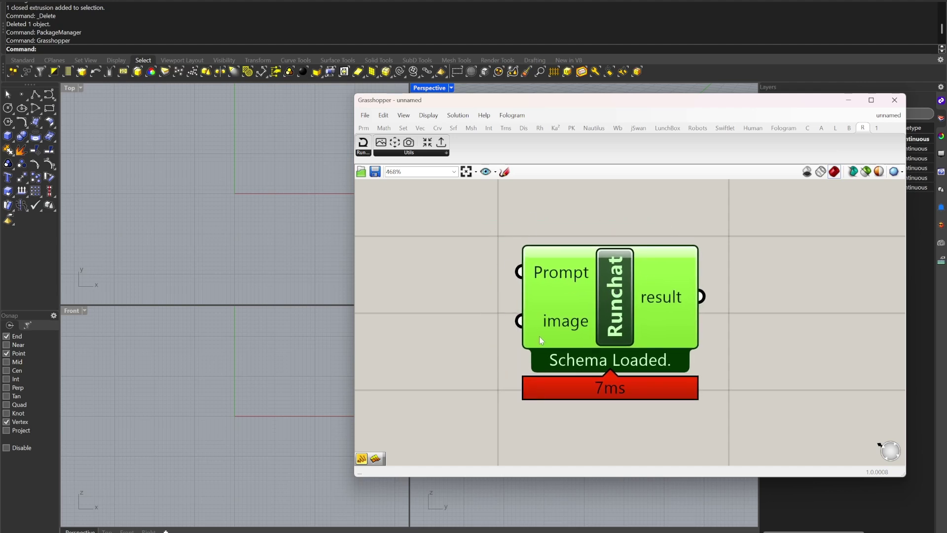
click(611, 200)
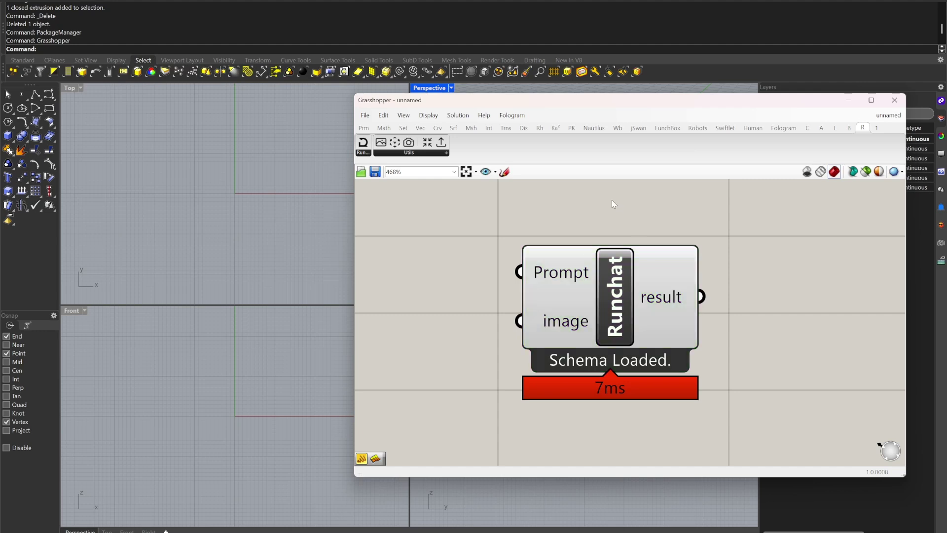
scroll(617, 299, down, 3)
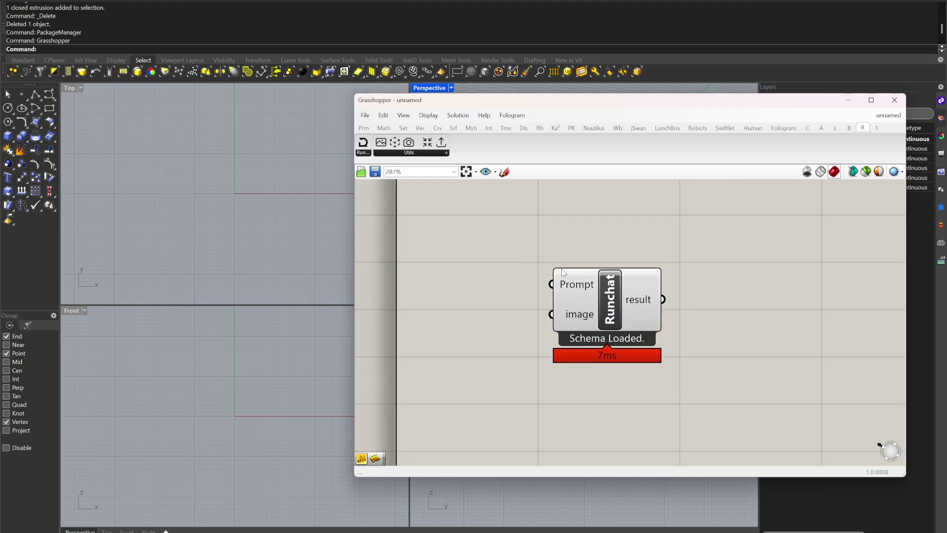
scroll(627, 327, up, 3)
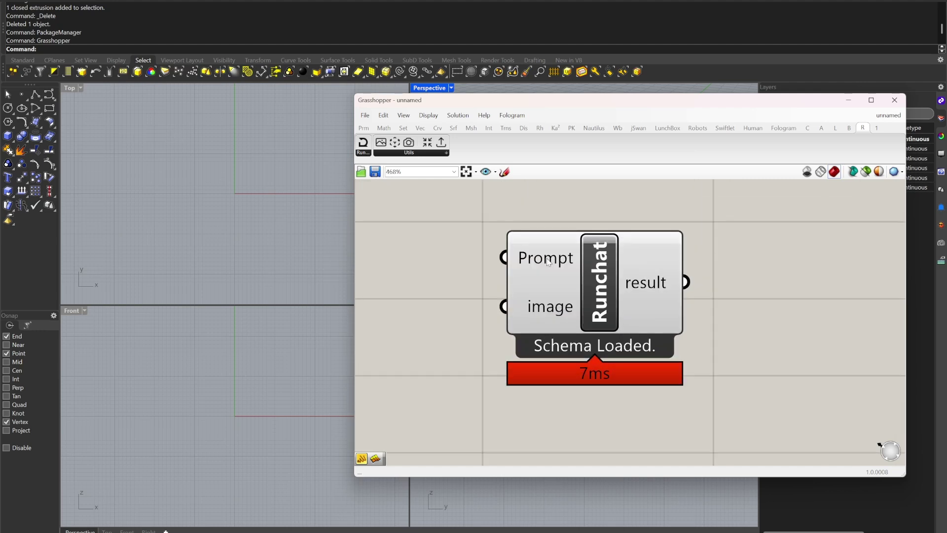
click(486, 496)
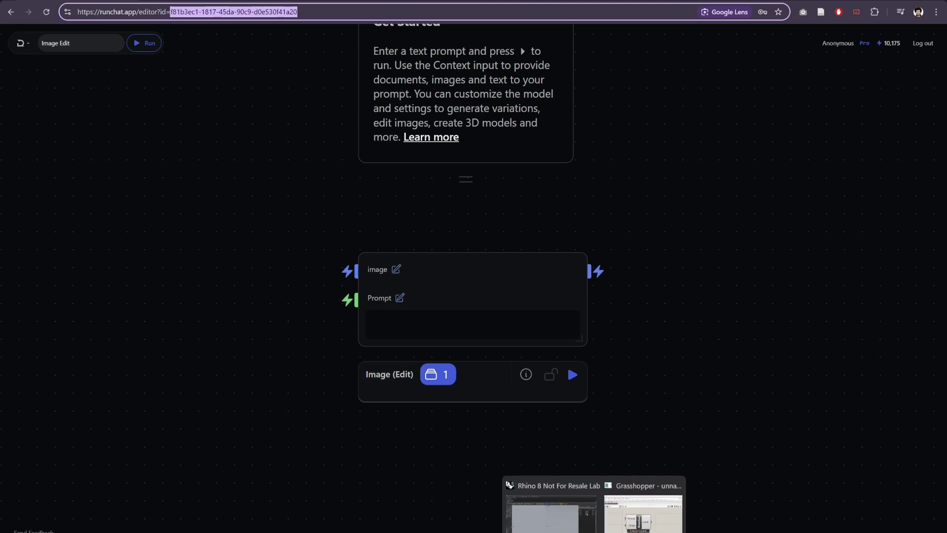
Step: Back in Grasshopper, move the Runchat component to the right
click(626, 516)
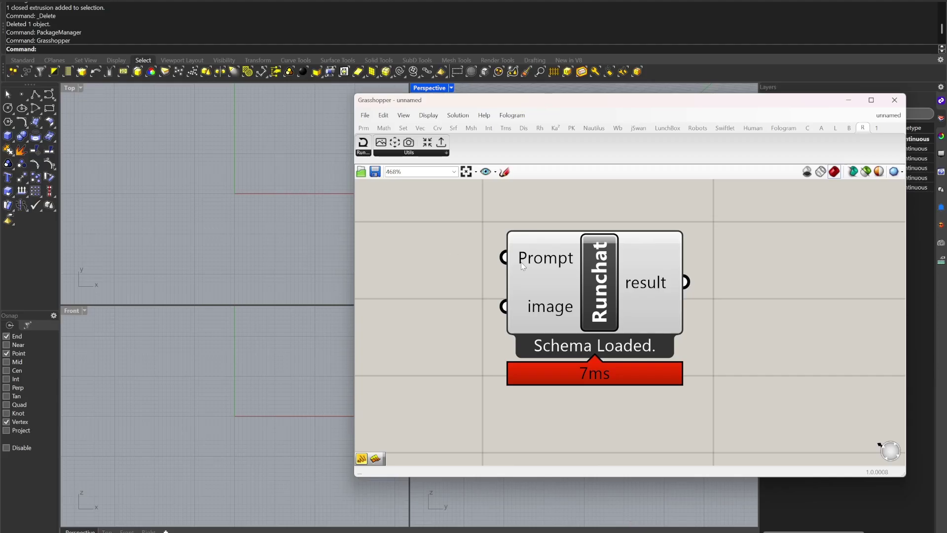
scroll(533, 291, down, 5)
drag(600, 291, 677, 291)
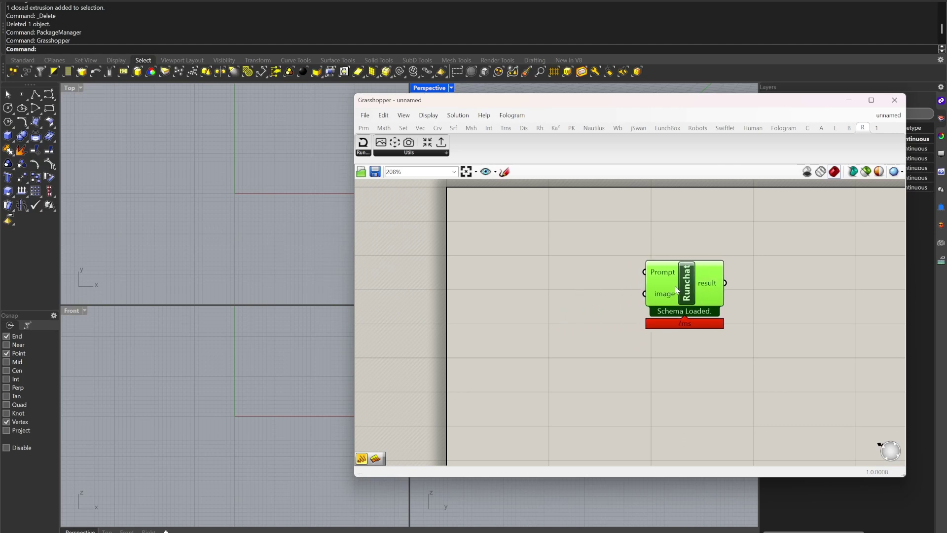
scroll(710, 283, up, 3)
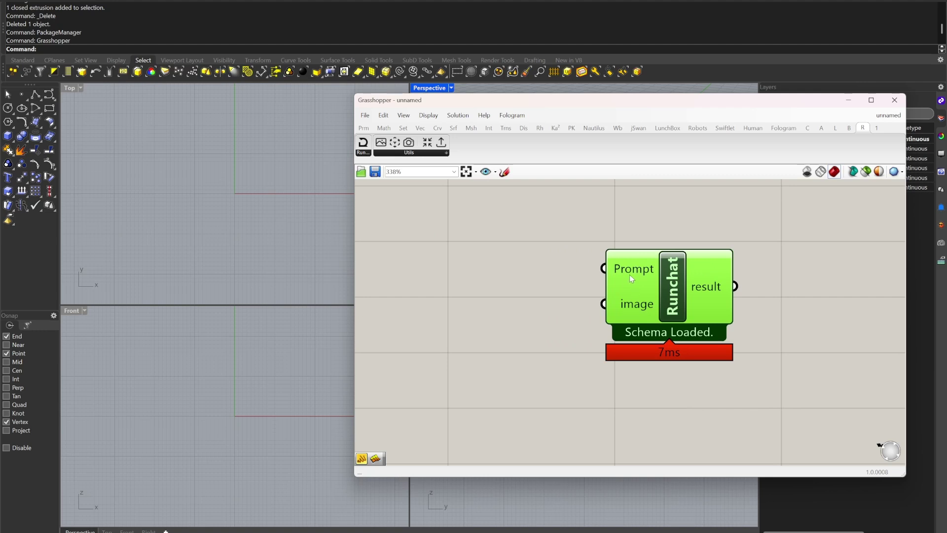
Step: Shift the Grasshopper window aside, maximize the Perspective viewport and orbit it
mouse_move(629, 274)
drag(437, 106, 479, 116)
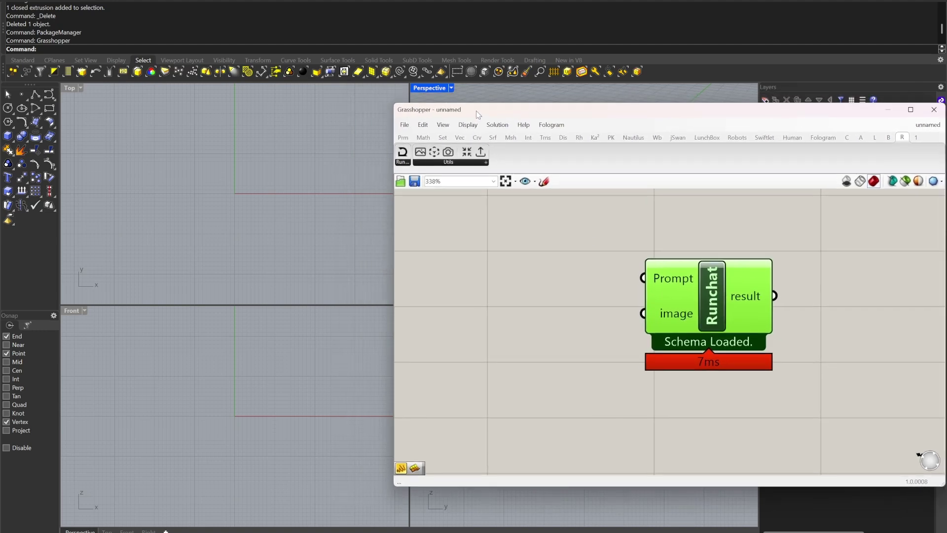
double_click(418, 87)
right_drag(212, 207, 292, 249)
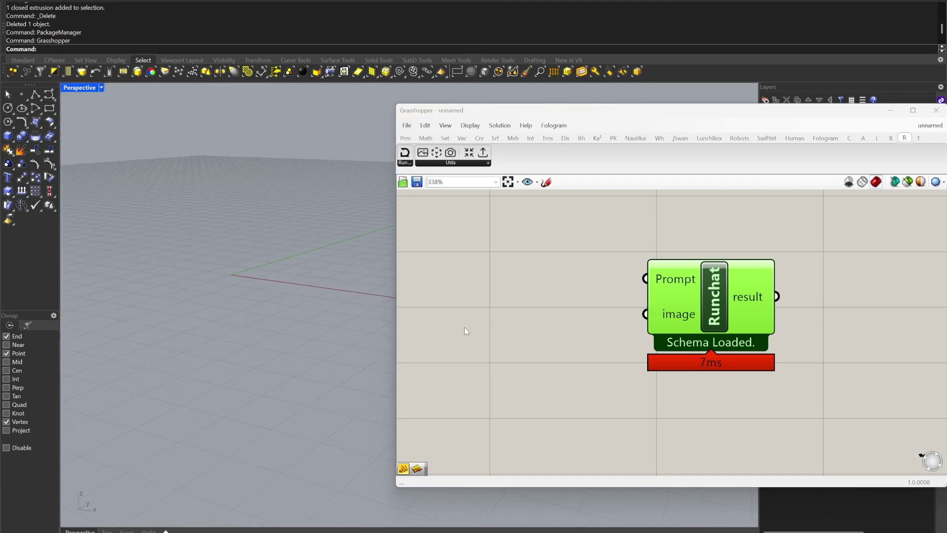
Step: Place a File Path parameter on the canvas via a 'path' search
click(444, 310)
double_click(443, 301)
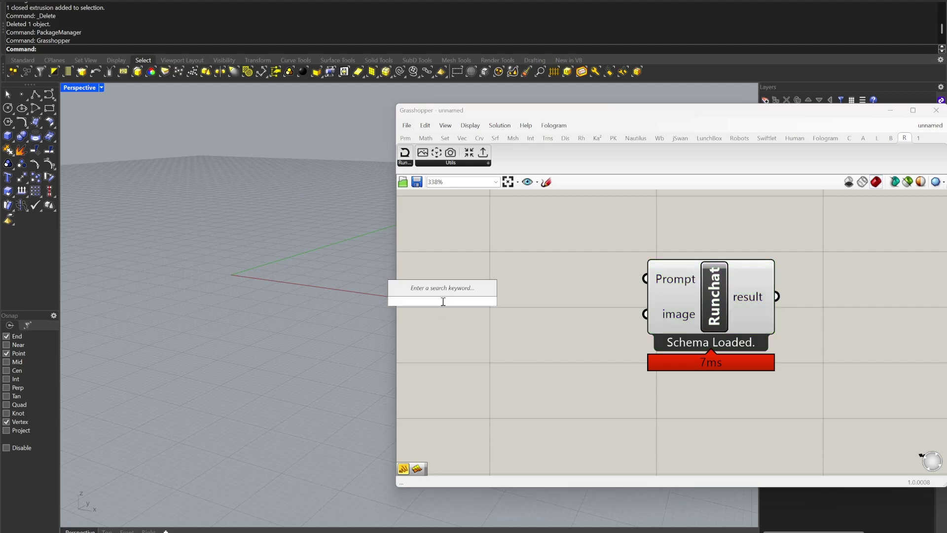
text(path)
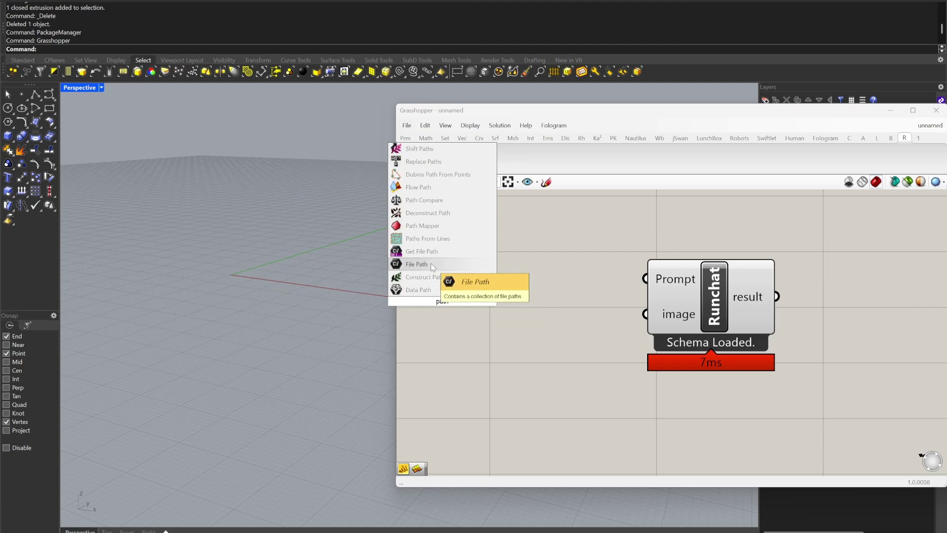
click(431, 264)
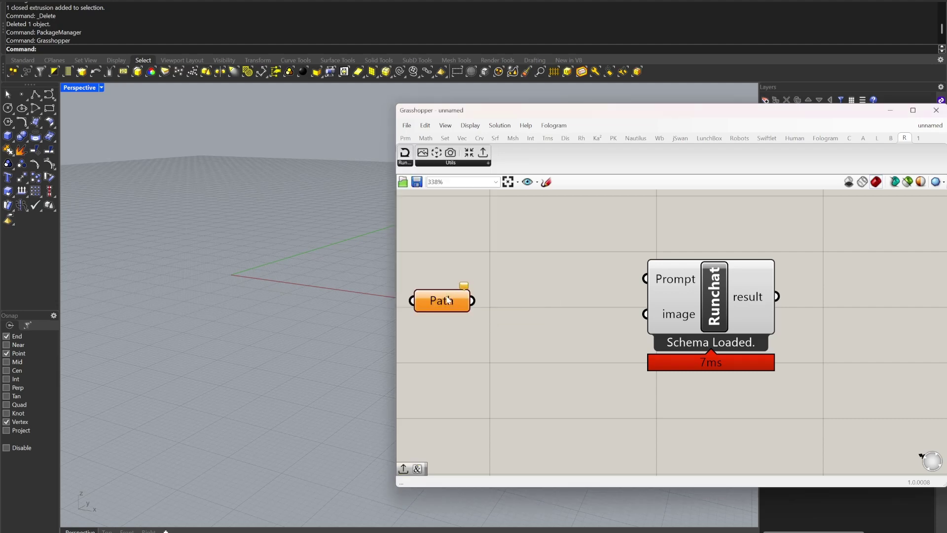
Step: Point the Path parameter at the testimg image in Downloads and spread the components apart
right_click(472, 302)
click(528, 410)
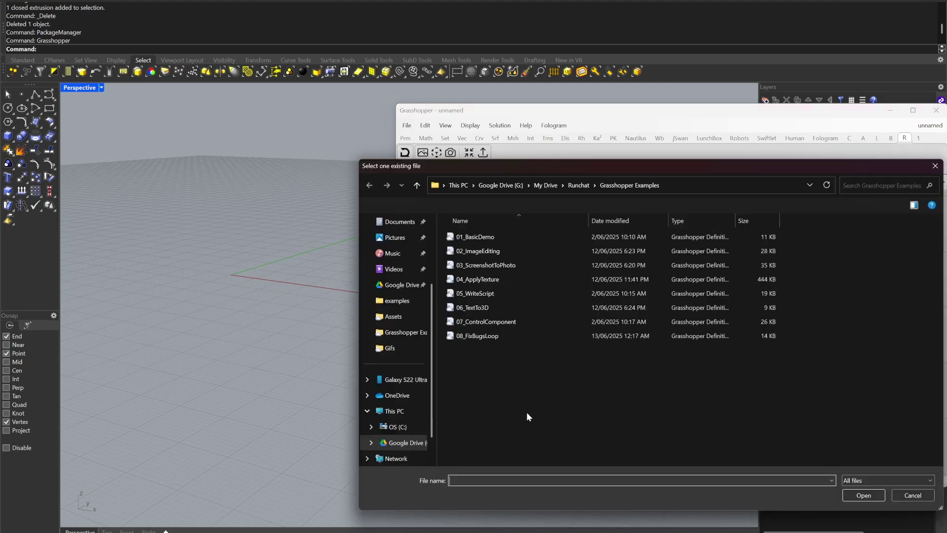
scroll(407, 326, up, 4)
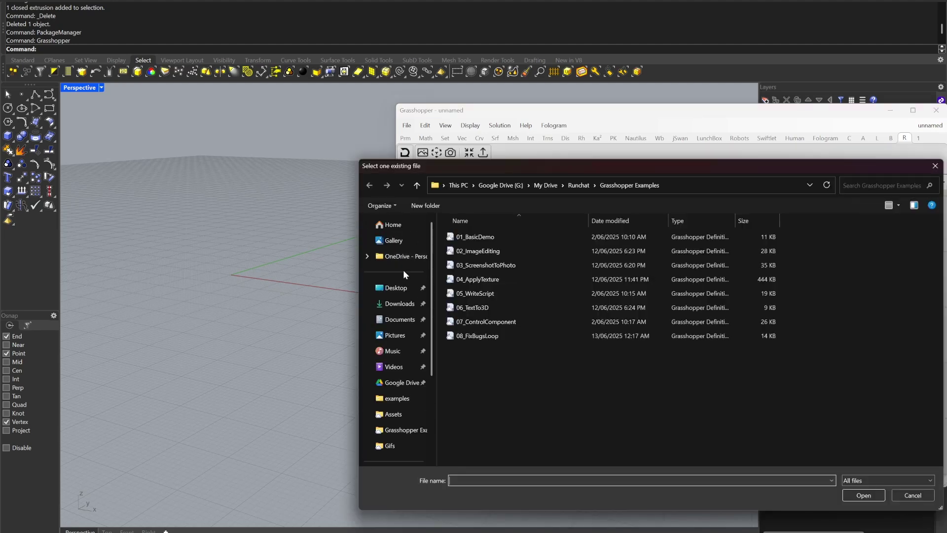
click(401, 304)
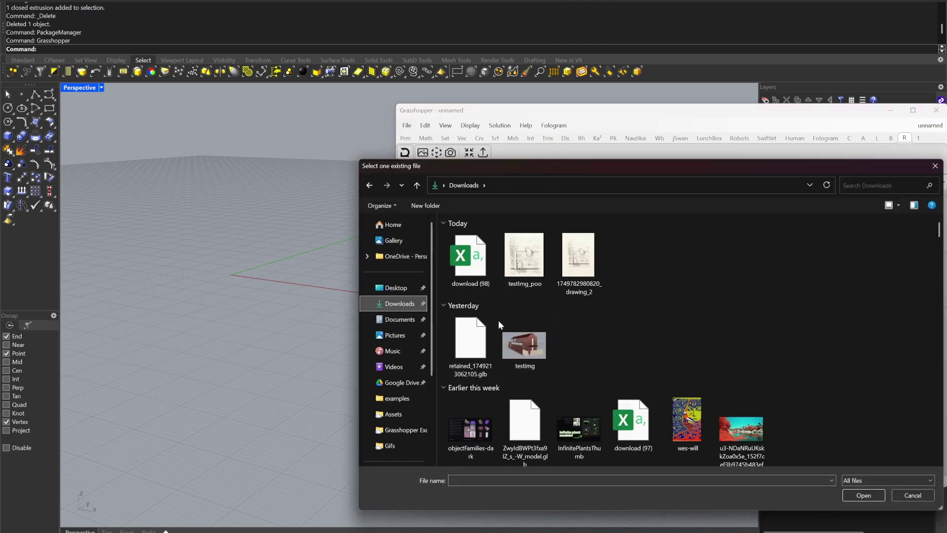
scroll(587, 331, down, 2)
double_click(525, 254)
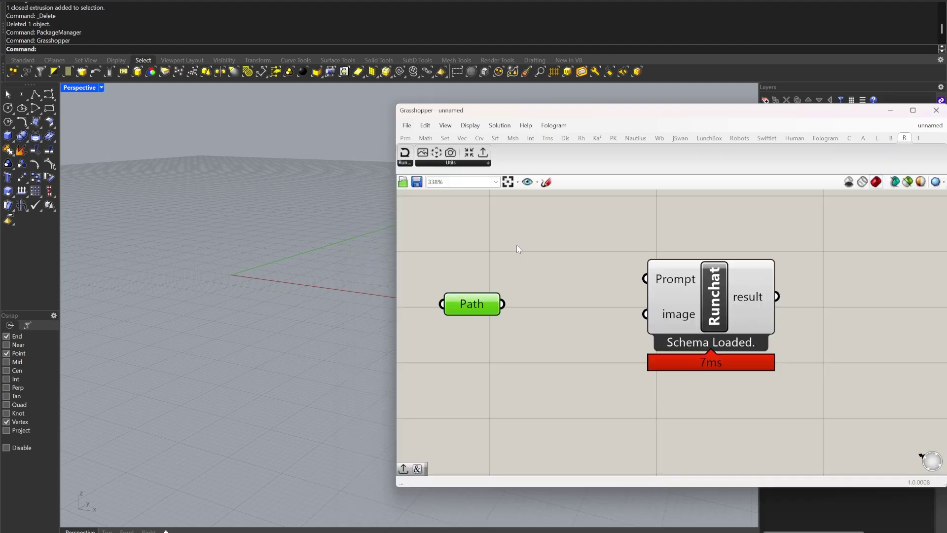
drag(468, 307, 462, 335)
drag(718, 307, 802, 308)
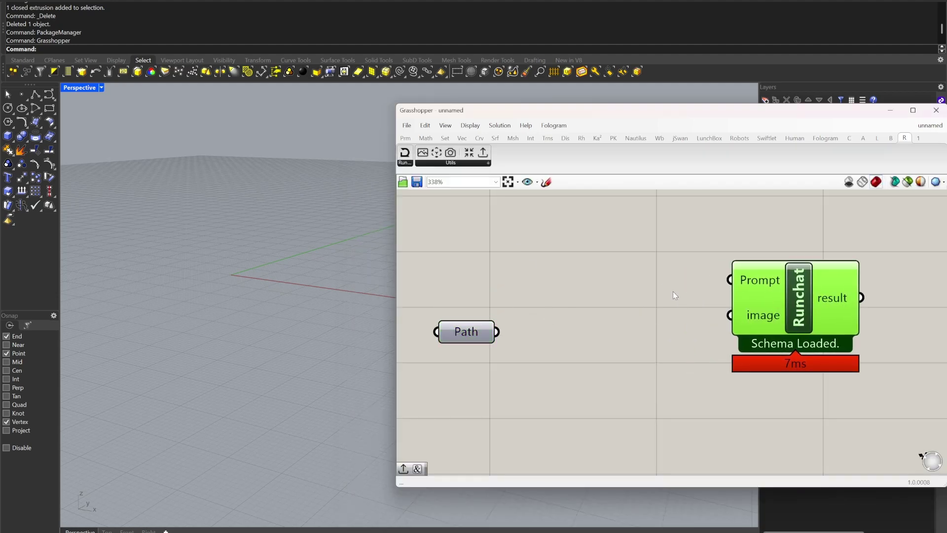
click(447, 163)
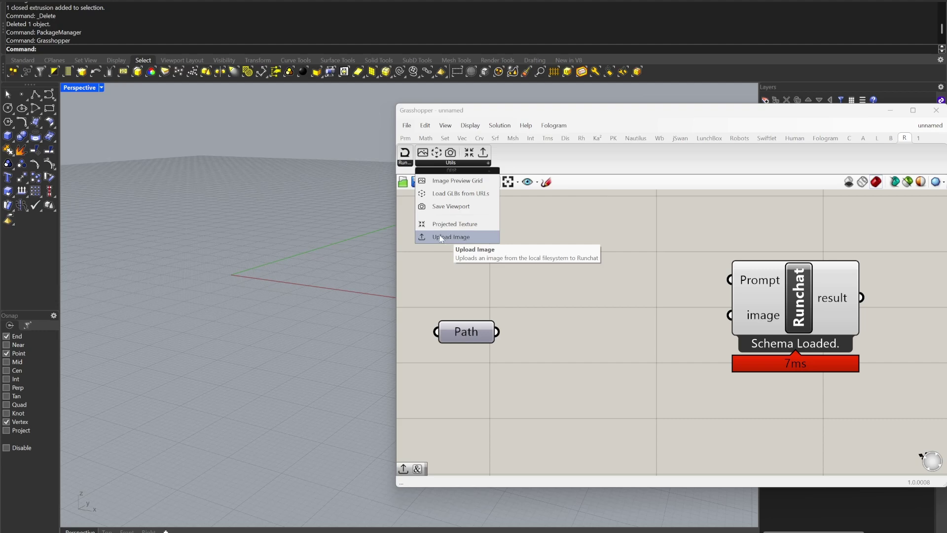
Step: Place an UploadImage component, wire the Path into it, and set its U input to True
drag(447, 236, 595, 341)
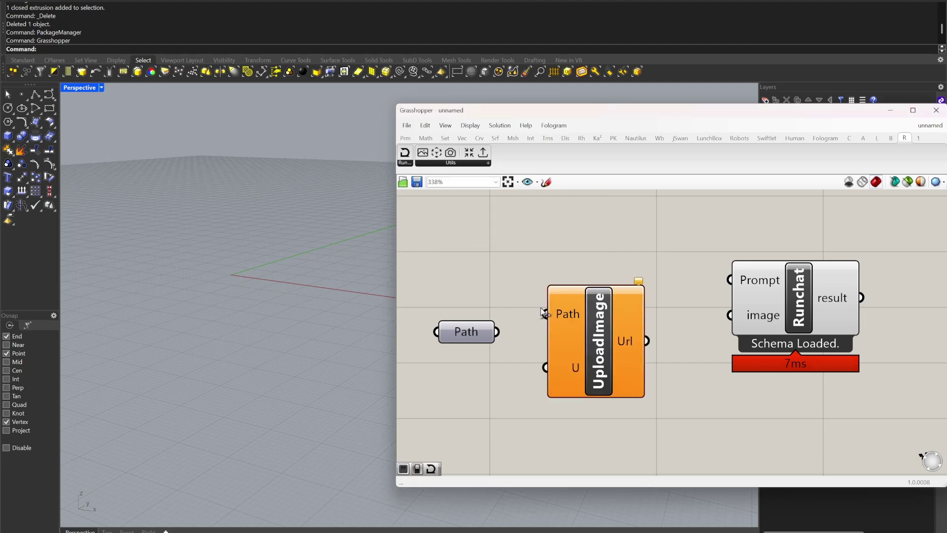
drag(499, 332, 587, 353)
right_click(573, 385)
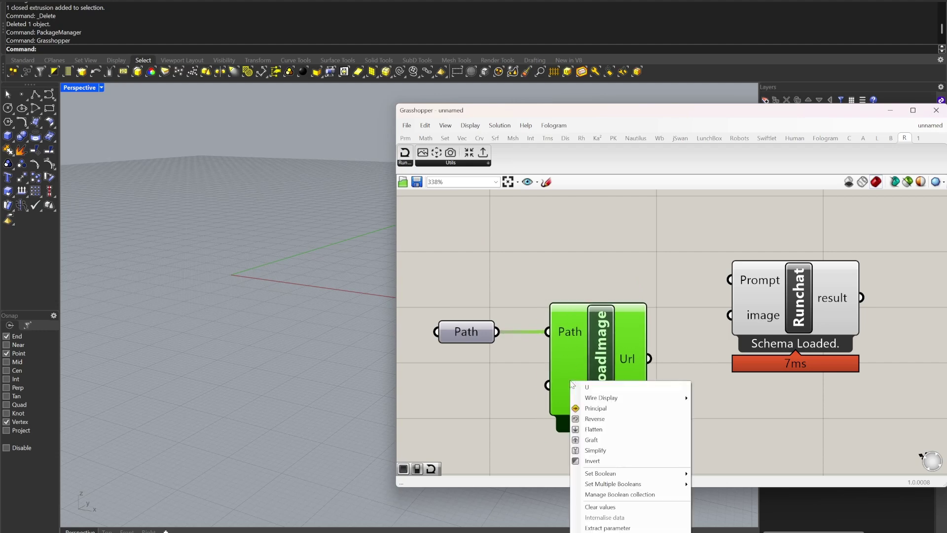
mouse_move(673, 477)
click(713, 485)
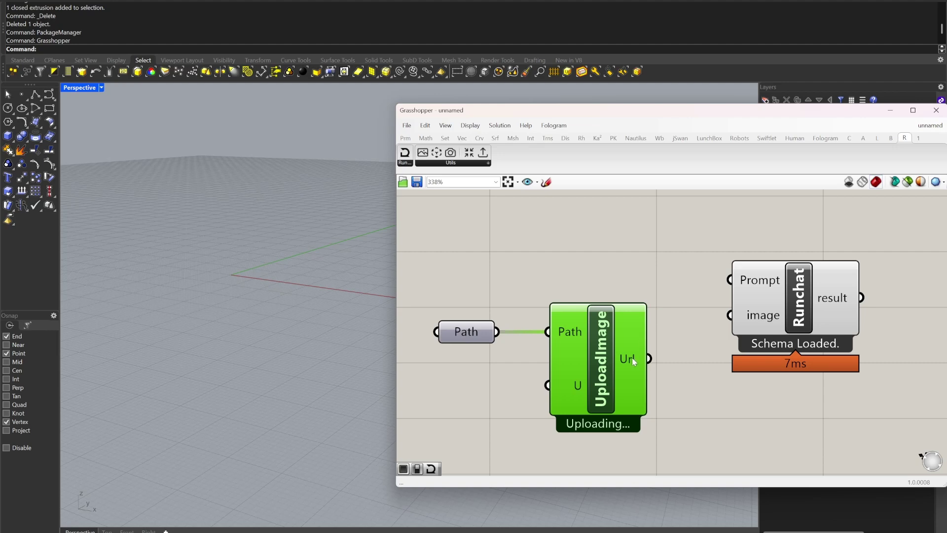
mouse_move(633, 362)
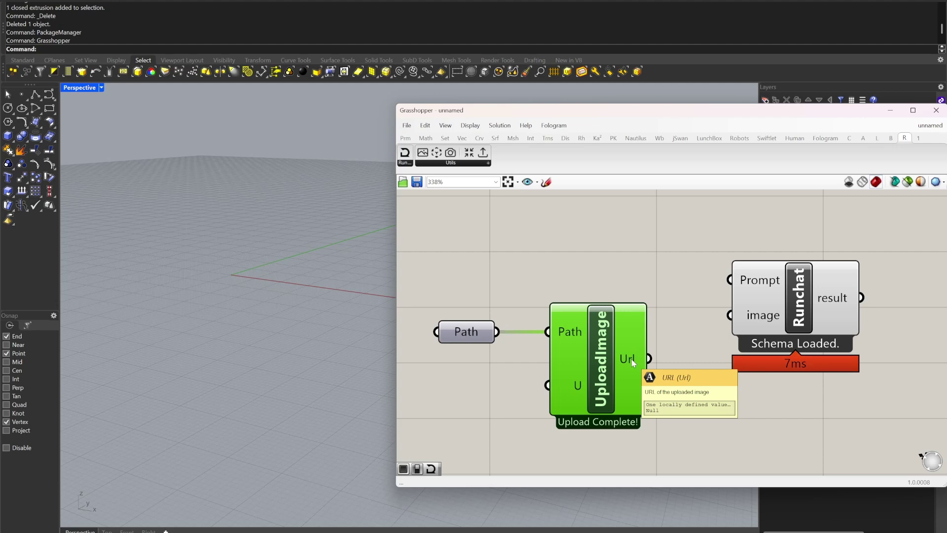
scroll(694, 383, down, 2)
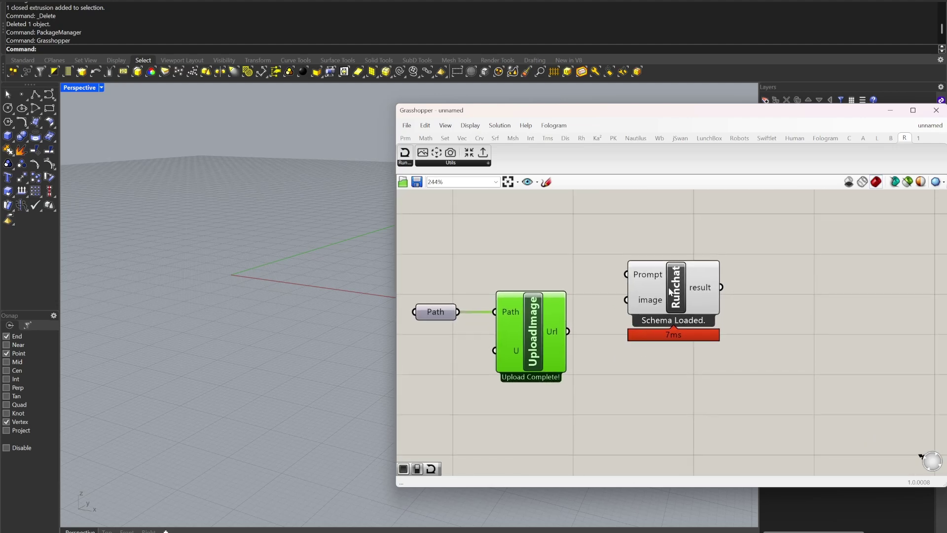
Step: Add an enlarged Image Preview Grid showing the image from UploadImage's Url
drag(676, 291, 750, 291)
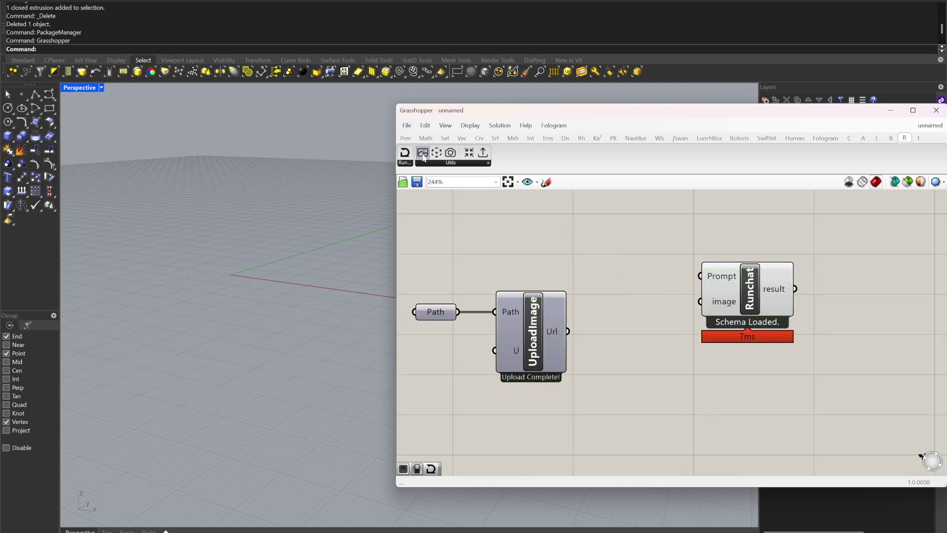
drag(423, 154, 622, 375)
drag(569, 331, 595, 382)
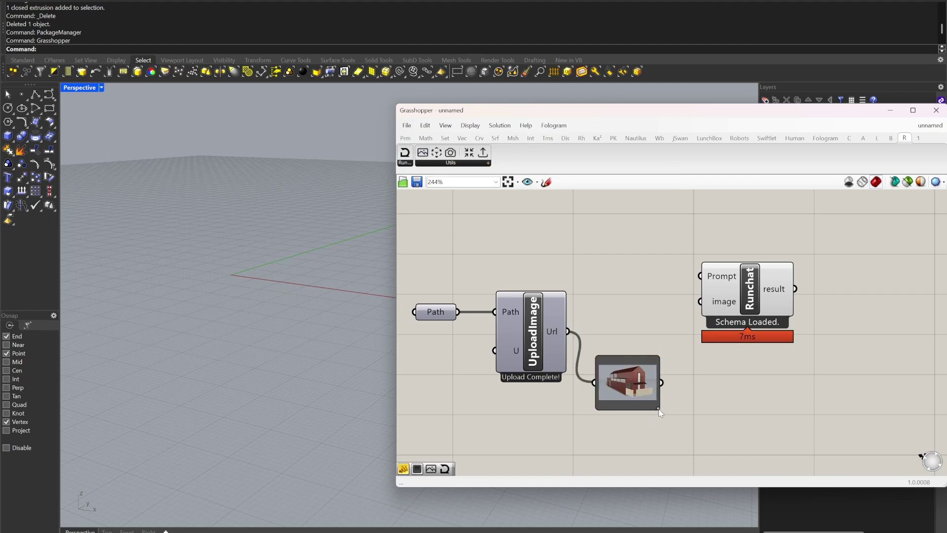
drag(658, 405, 802, 475)
right_drag(809, 417, 785, 324)
Step: Arrange UploadImage above the image preview and select the Runchat component
drag(504, 230, 495, 319)
drag(695, 328, 676, 340)
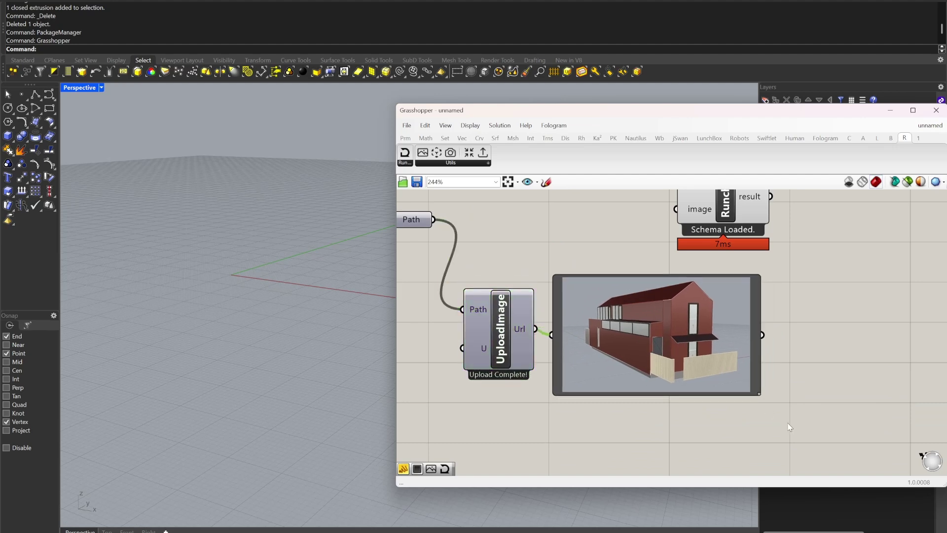
scroll(509, 289, down, 3)
drag(508, 355, 676, 268)
scroll(651, 267, up, 3)
click(662, 260)
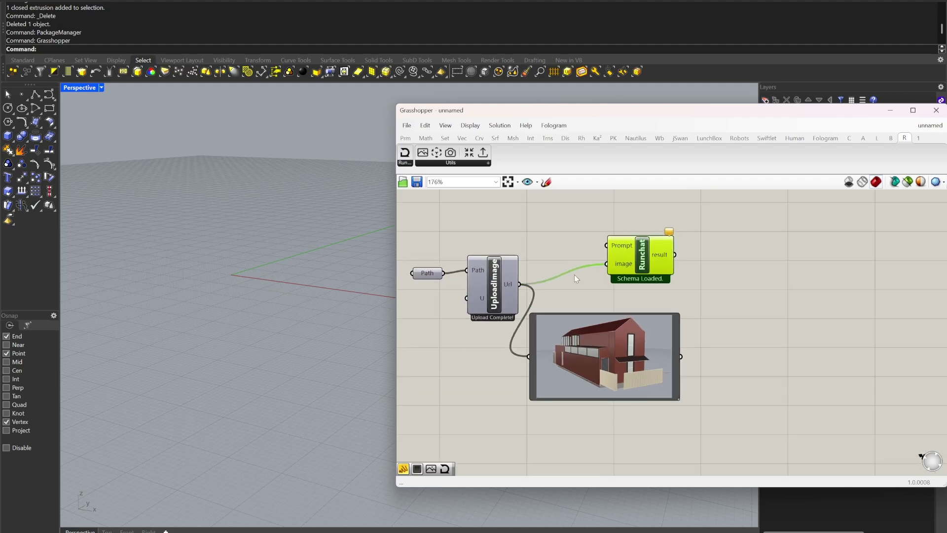
Step: Place a new text panel on the canvas via a 'panel' search
right_drag(625, 285, 678, 298)
drag(498, 294, 492, 308)
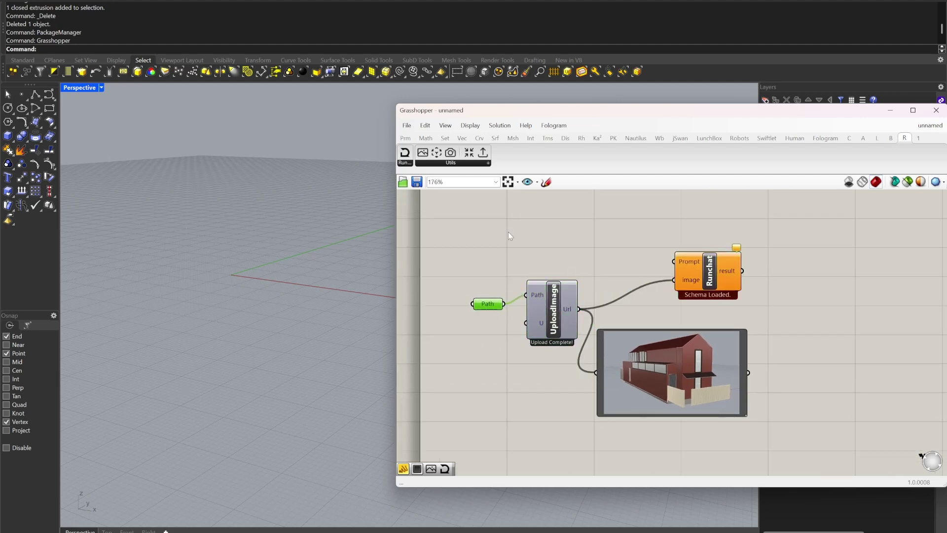
double_click(514, 222)
text(panel)
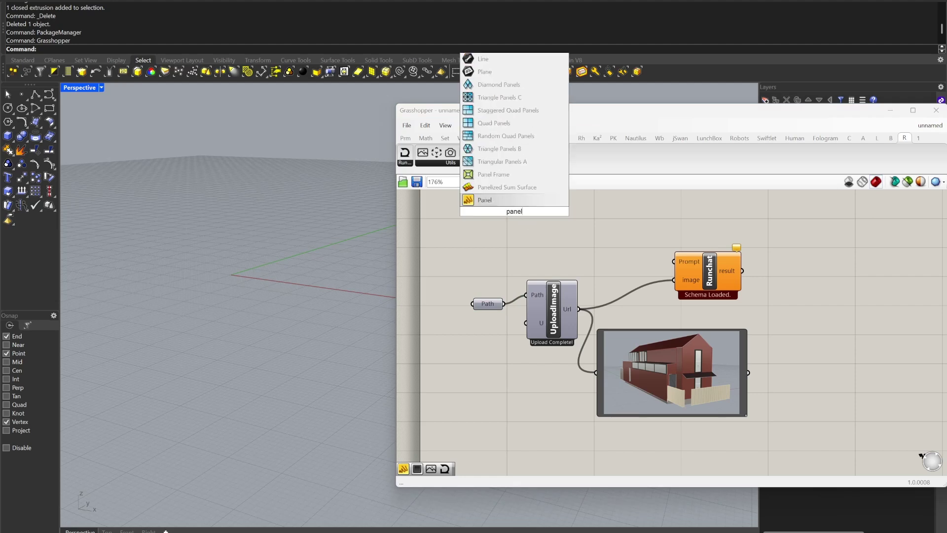
key(Return)
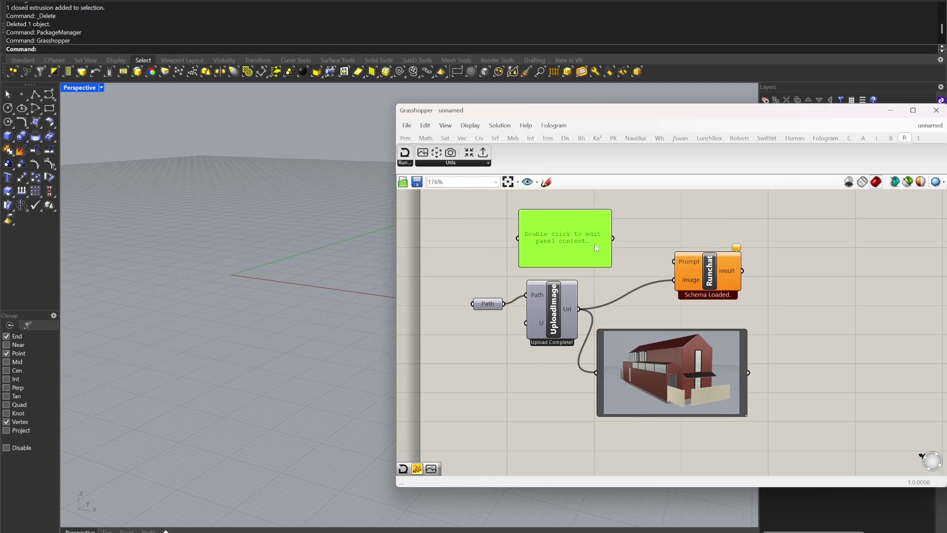
Step: Replace the panel text with the prompt 'Turn this screenshot of a building in CAD into a photograph…'
scroll(776, 354, up, 3)
scroll(771, 350, down, 3)
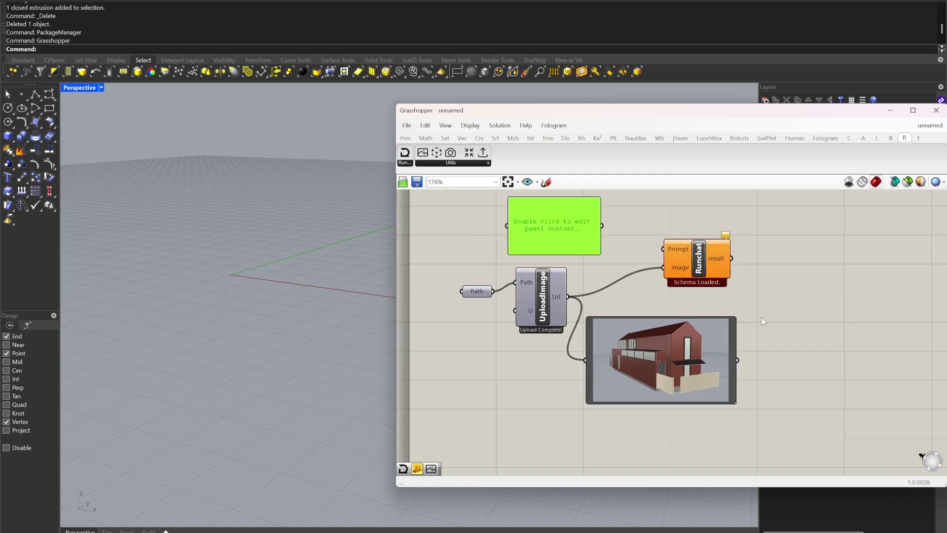
double_click(550, 247)
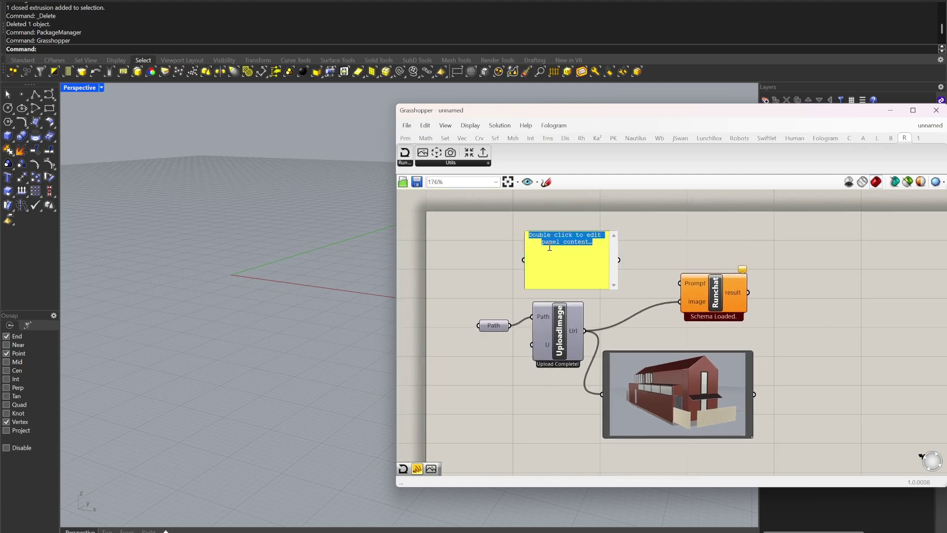
key(BackSpace)
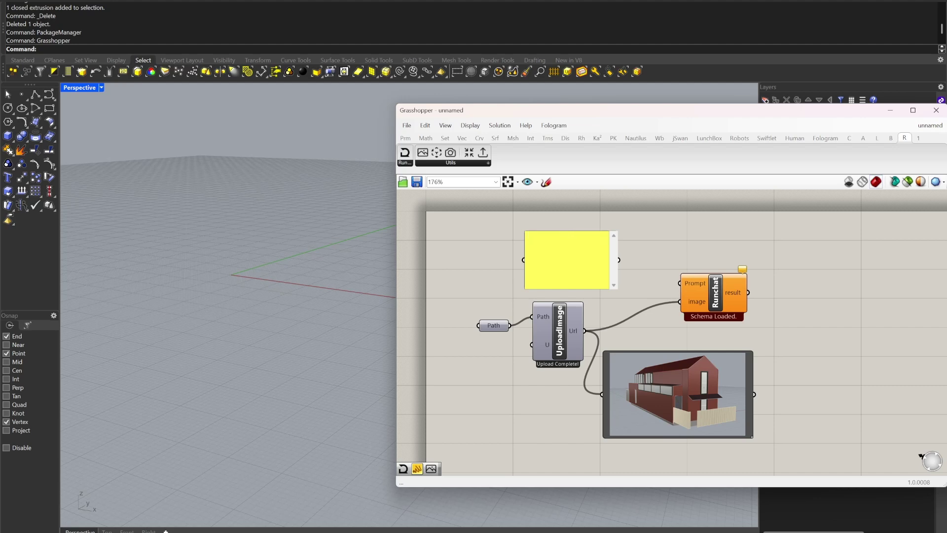
text(Turn this screenshot of a building in CAD into a photograph. P)
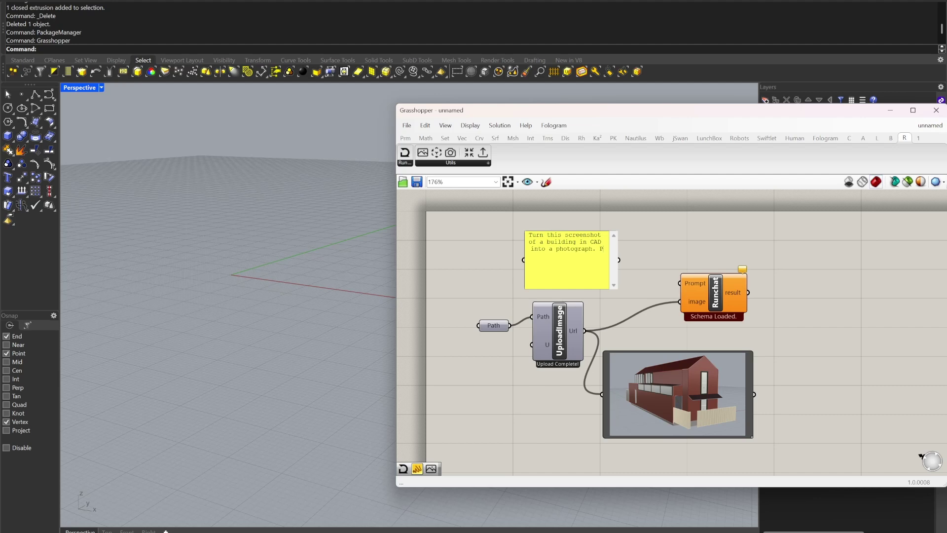
text(lace the building in a natural landscape.)
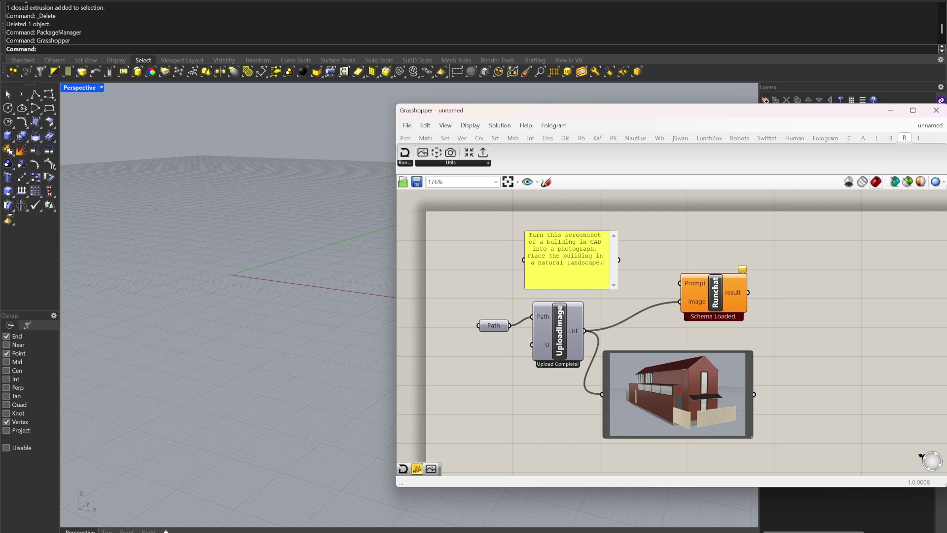
click(657, 256)
Step: Wire the prompt panel into Runchat's Prompt and Runchat's result into a new image component
drag(619, 260, 683, 281)
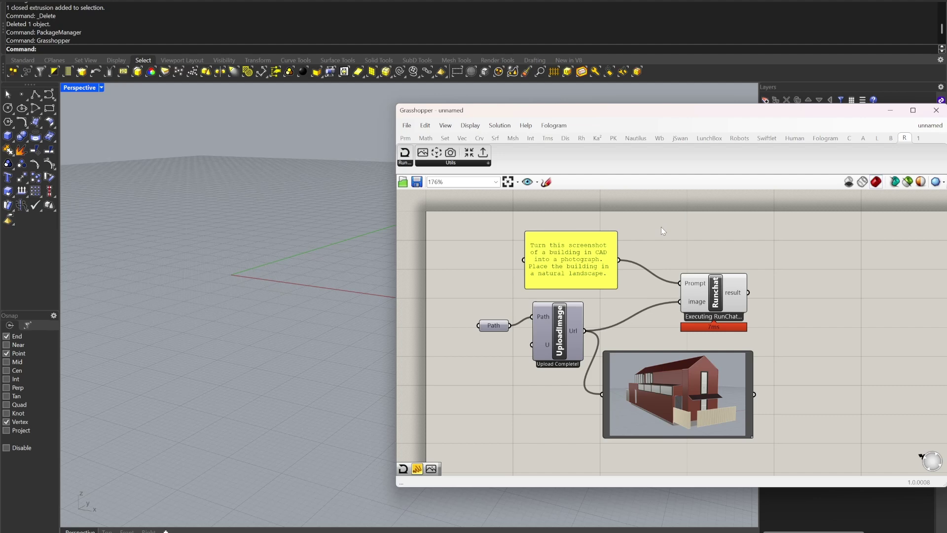
right_drag(700, 250, 656, 229)
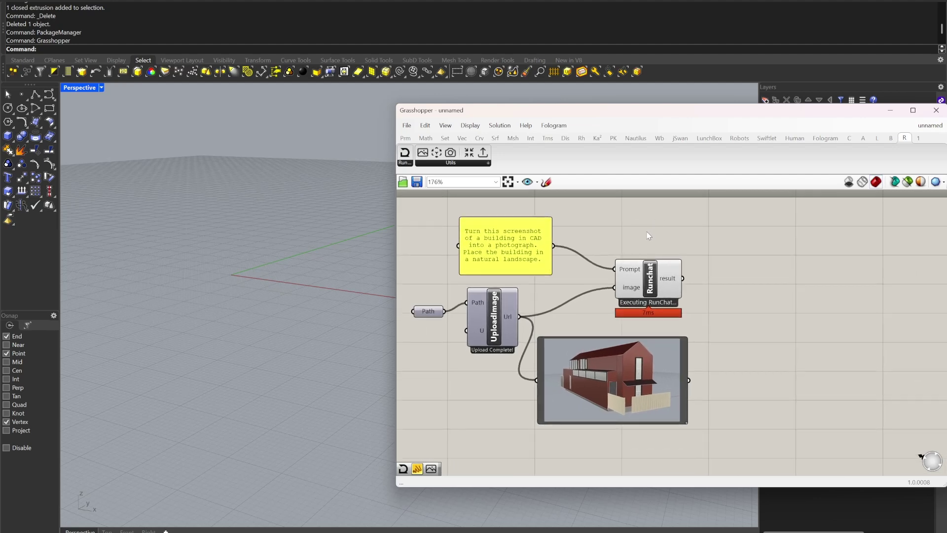
drag(423, 153, 763, 259)
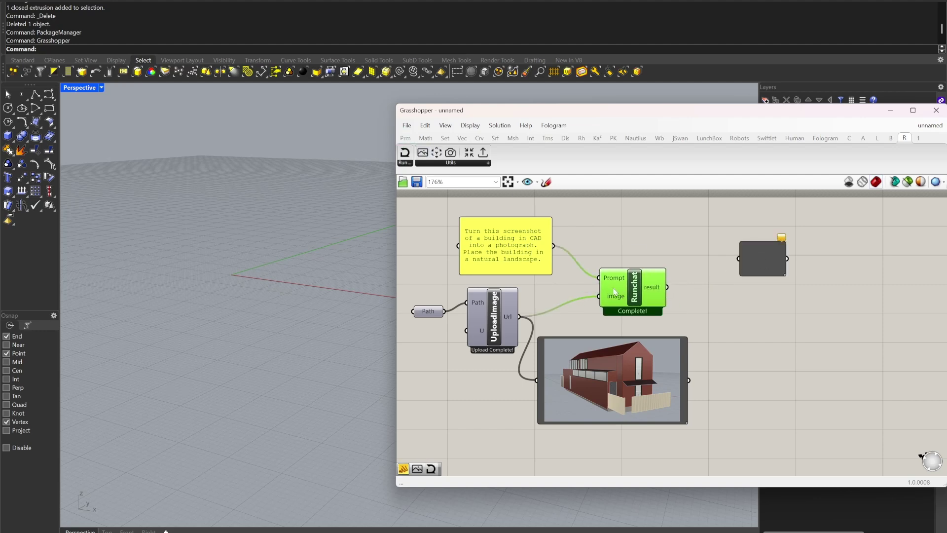
scroll(489, 284, up, 2)
scroll(539, 248, down, 2)
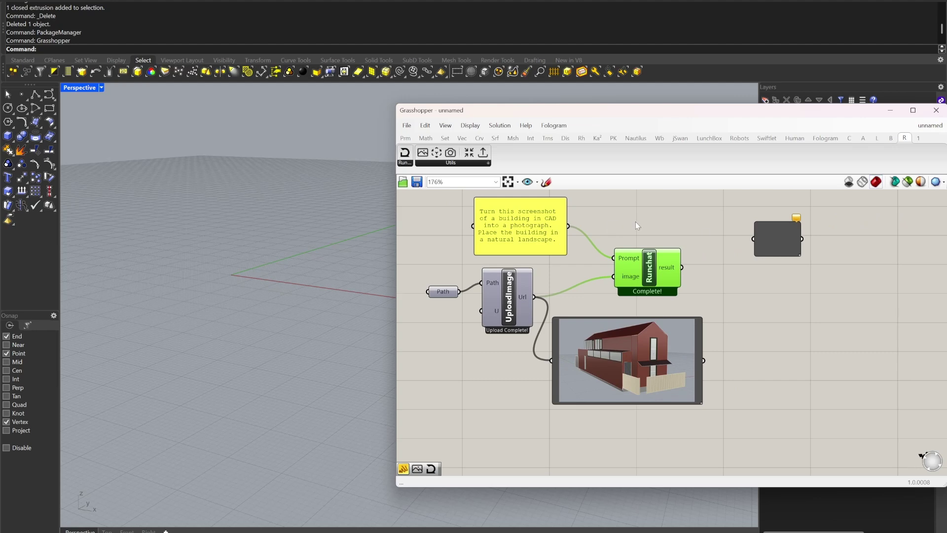
drag(688, 270, 754, 239)
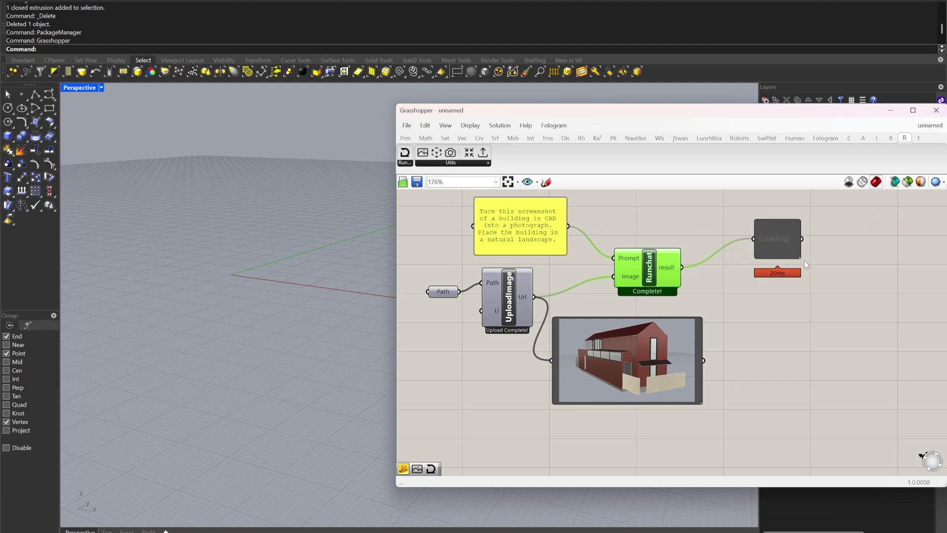
Step: Enlarge and position the result image to show the house photographed in a grassy landscape
drag(801, 257, 894, 337)
drag(841, 296, 798, 292)
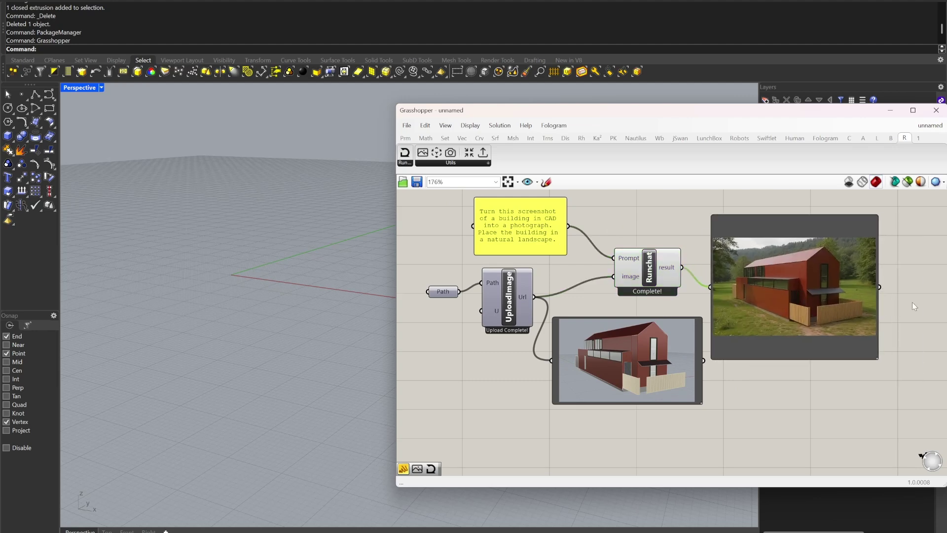
scroll(893, 276, up, 6)
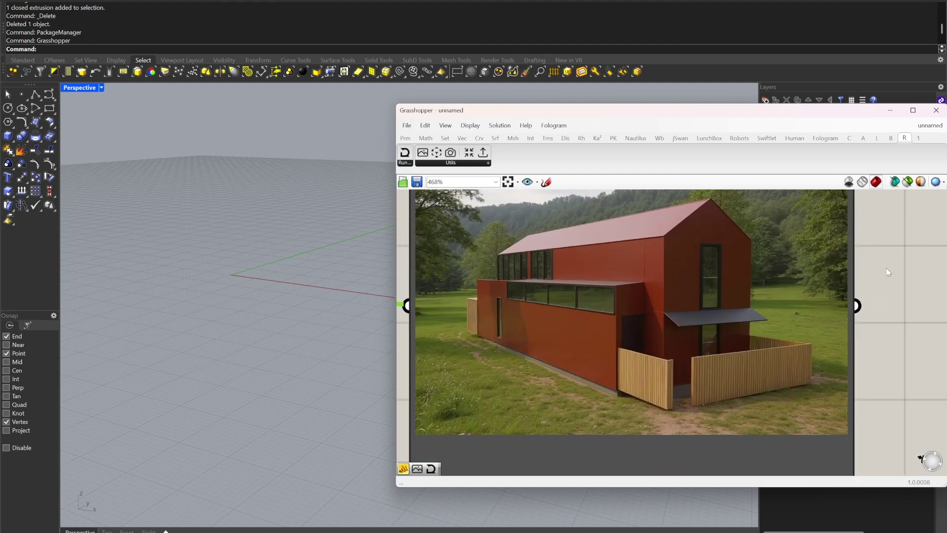
right_drag(888, 271, 893, 307)
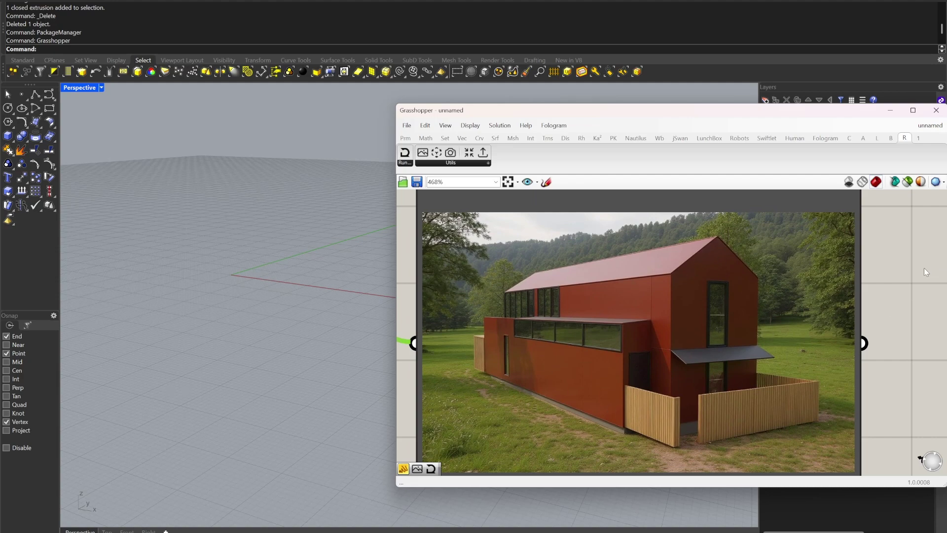
scroll(842, 380, down, 6)
scroll(727, 435, up, 4)
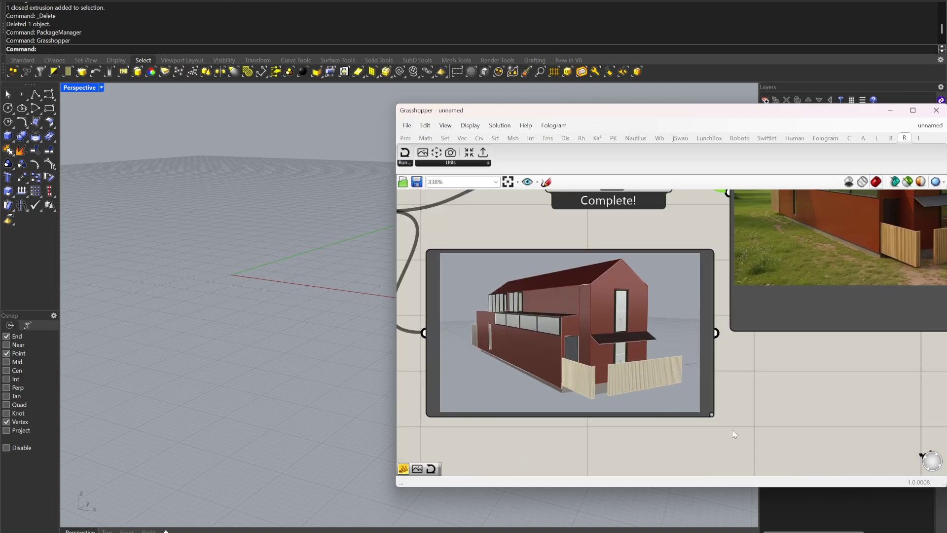
scroll(734, 425, down, 5)
scroll(785, 318, up, 2)
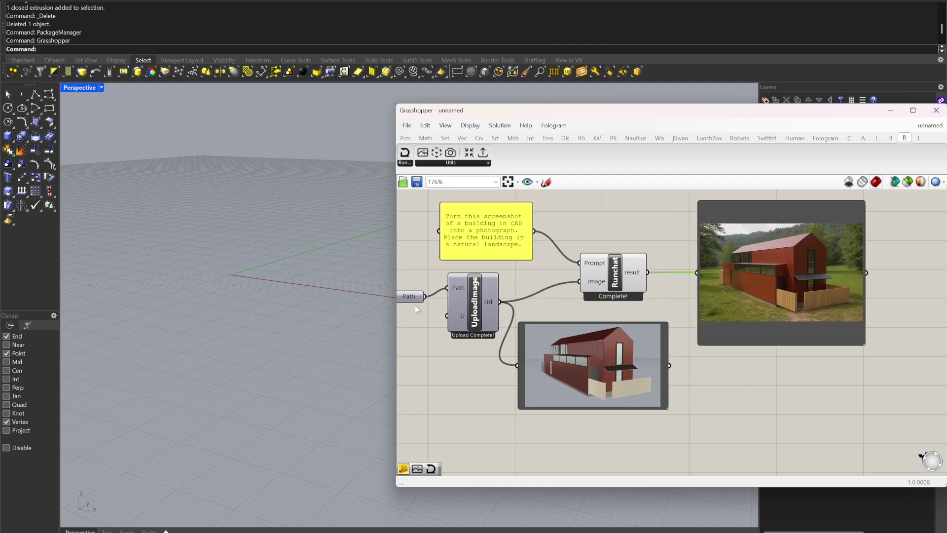
Step: Shift the UploadImage component slightly left and down, bringing the lower preview image into view
right_drag(406, 308, 468, 315)
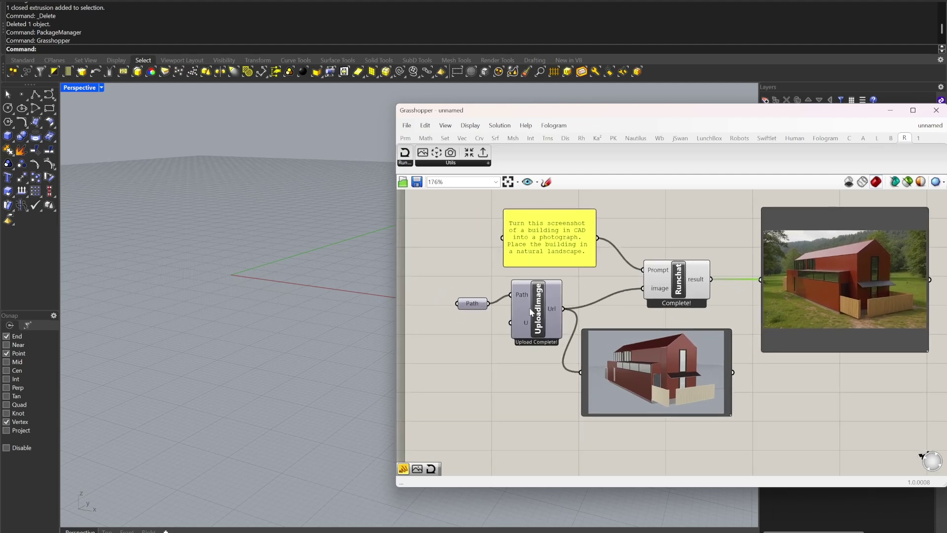
drag(535, 307, 529, 316)
right_drag(852, 381, 803, 385)
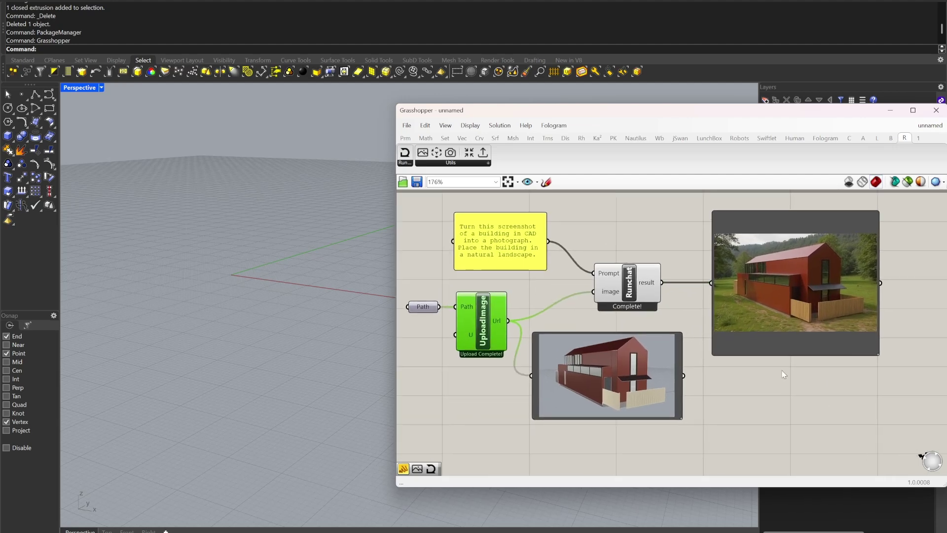
scroll(594, 359, up, 3)
scroll(594, 371, down, 1)
right_drag(594, 371, 591, 334)
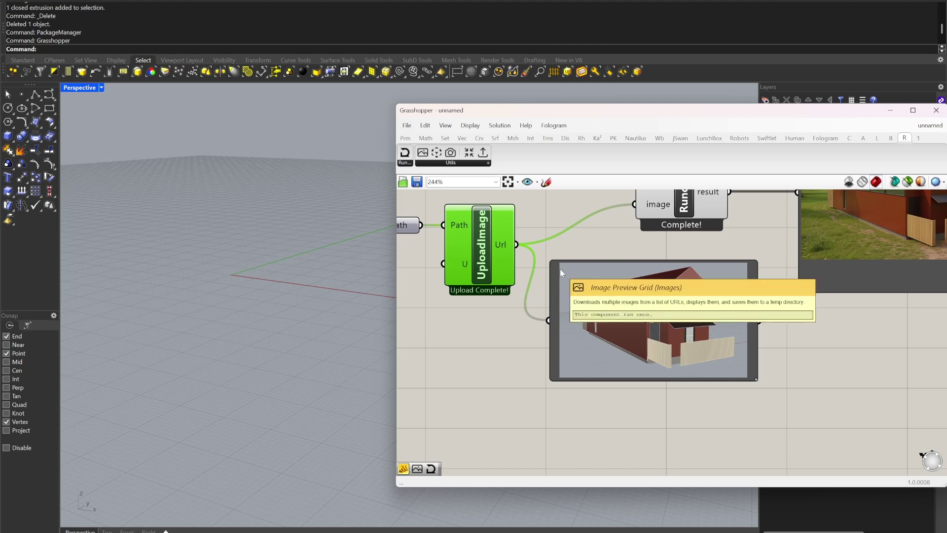
Step: Move the image preview down and right, then nudge the Runchat component slightly right
scroll(658, 286, down, 5)
scroll(674, 290, up, 3)
drag(673, 313, 687, 354)
click(656, 308)
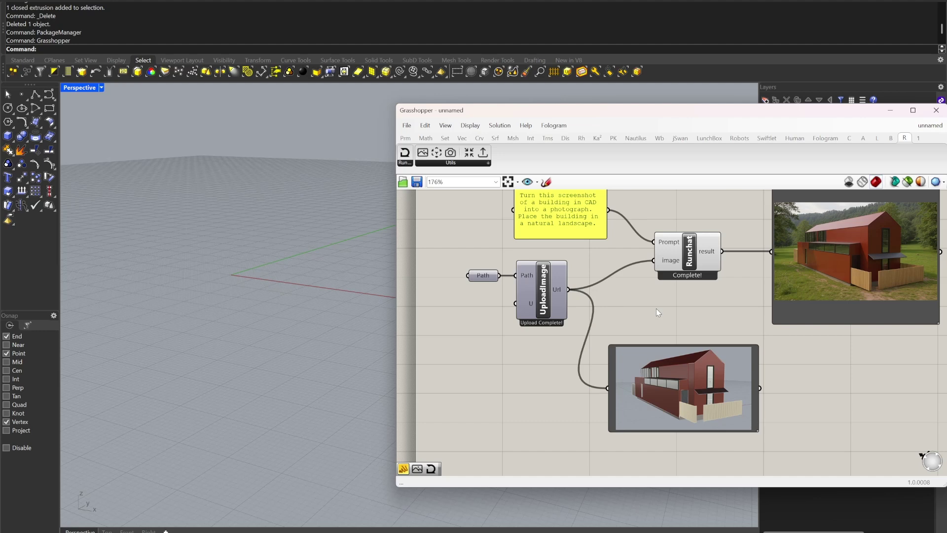
right_drag(656, 309, 650, 336)
click(682, 274)
drag(682, 274, 684, 273)
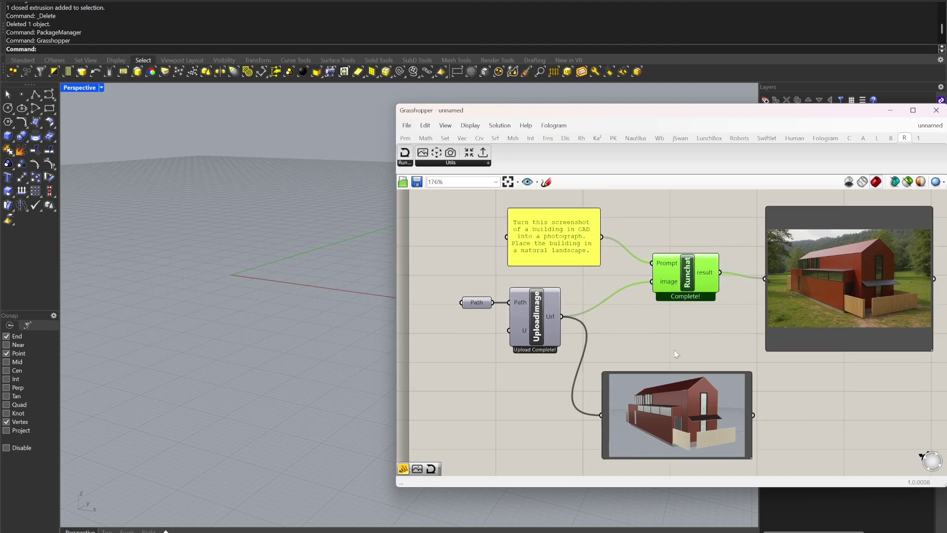
Step: Reposition the prompt panel left, the image panel up and the lower image preview up
drag(520, 228, 484, 238)
drag(686, 390, 683, 353)
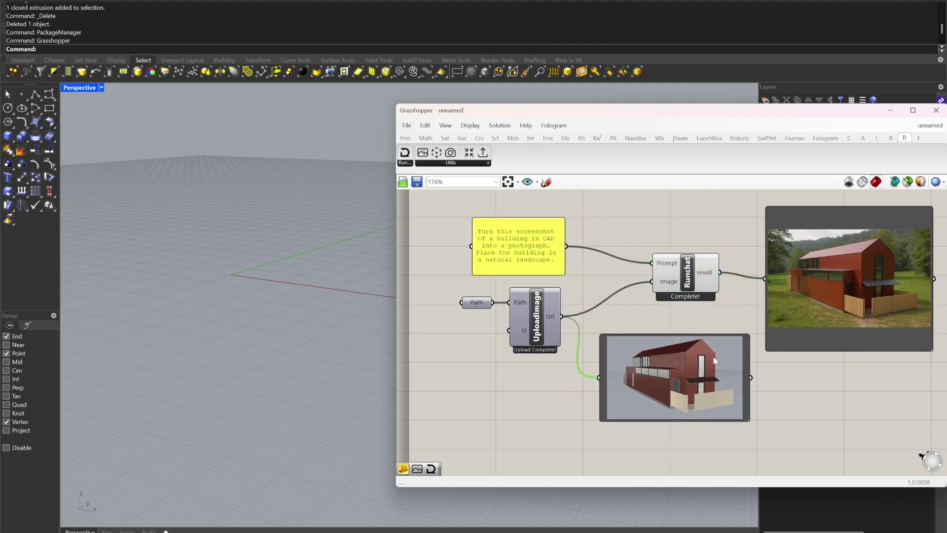
right_drag(818, 381, 772, 366)
click(786, 314)
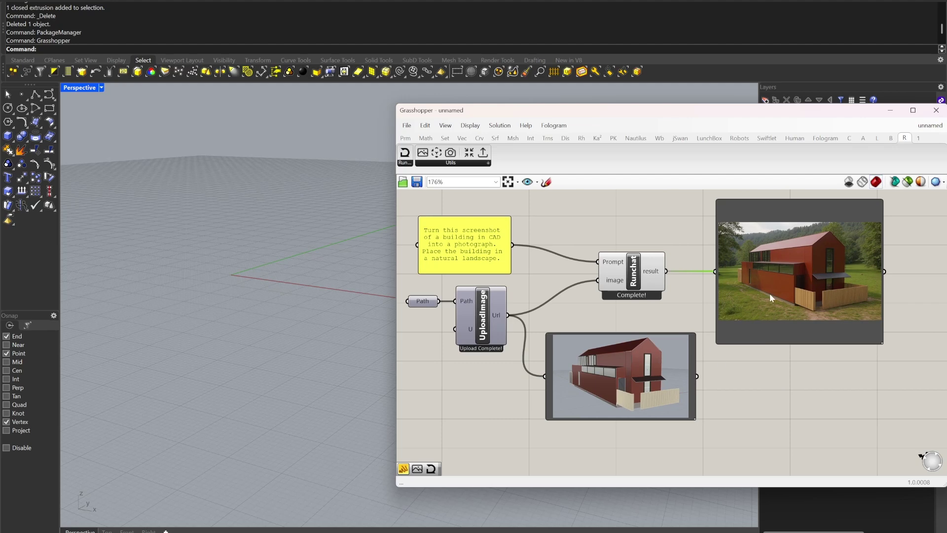
Step: Zoom in to inspect the generated photoreal image, then zoom back out to the whole definition
scroll(813, 275, up, 2)
right_drag(814, 275, 735, 298)
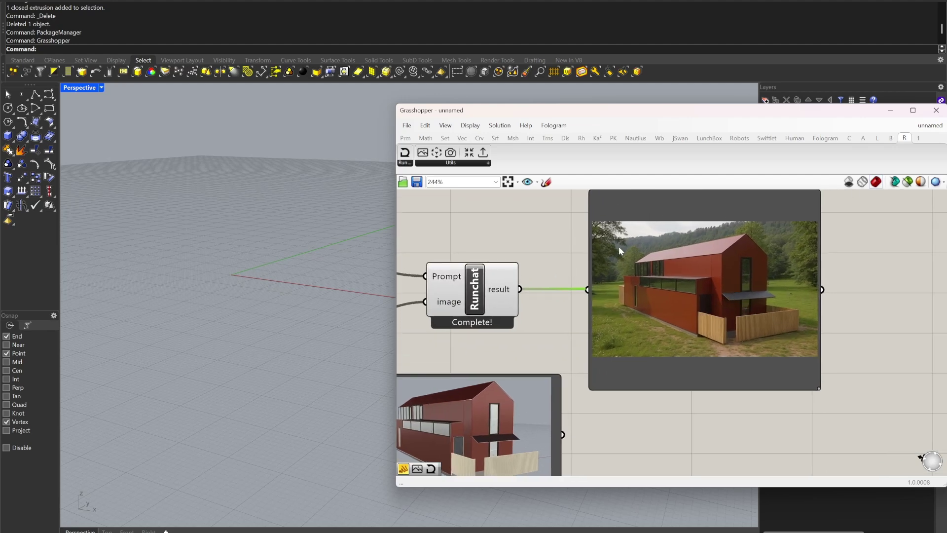
scroll(719, 309, down, 4)
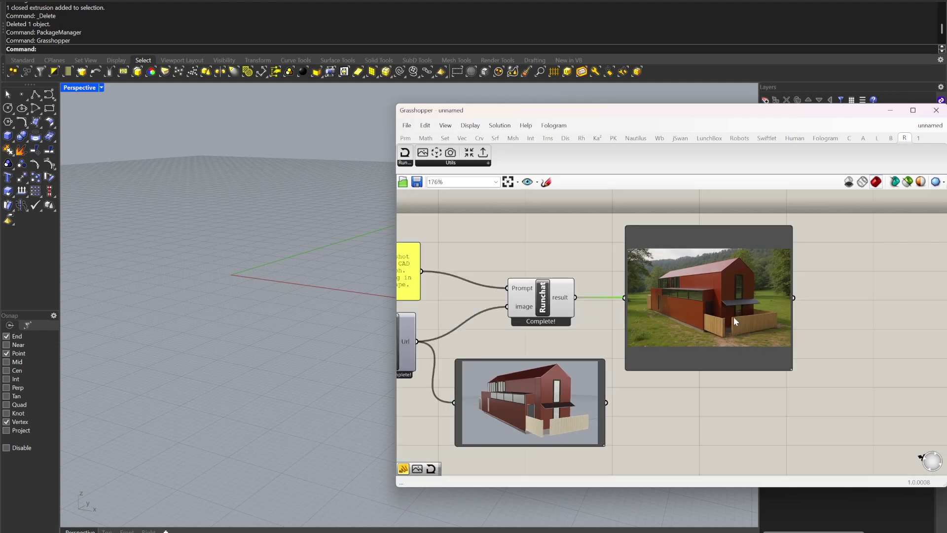
right_drag(472, 242, 538, 246)
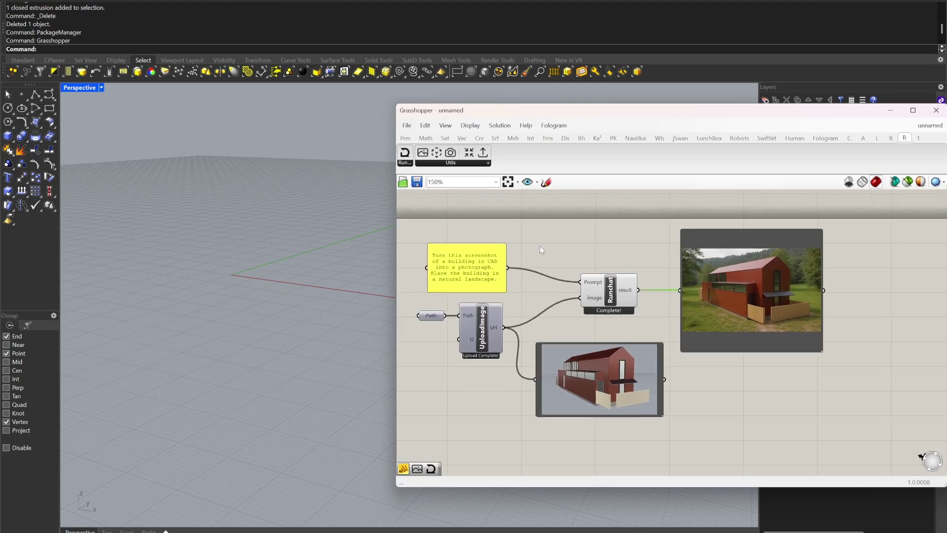